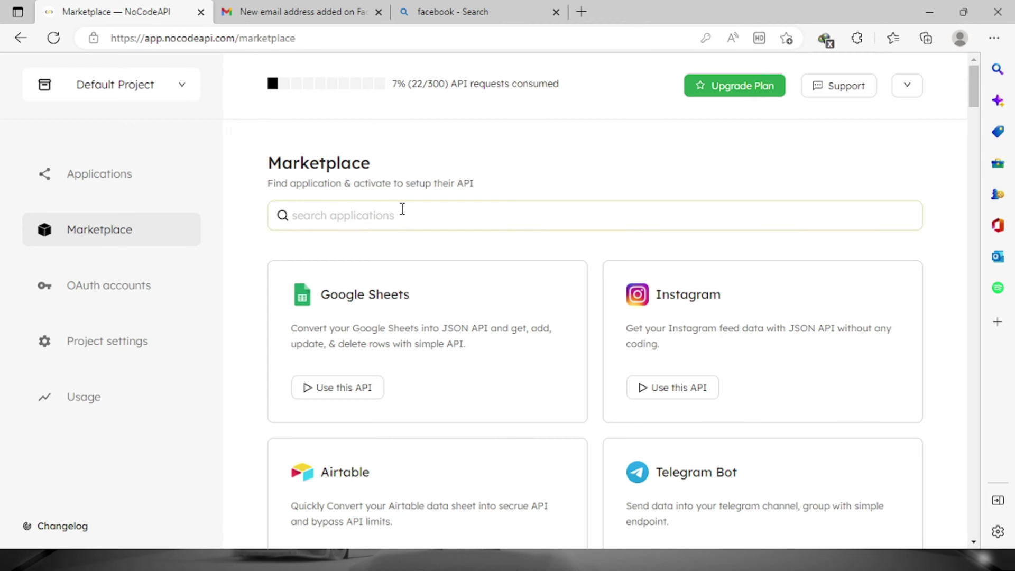
type("in")
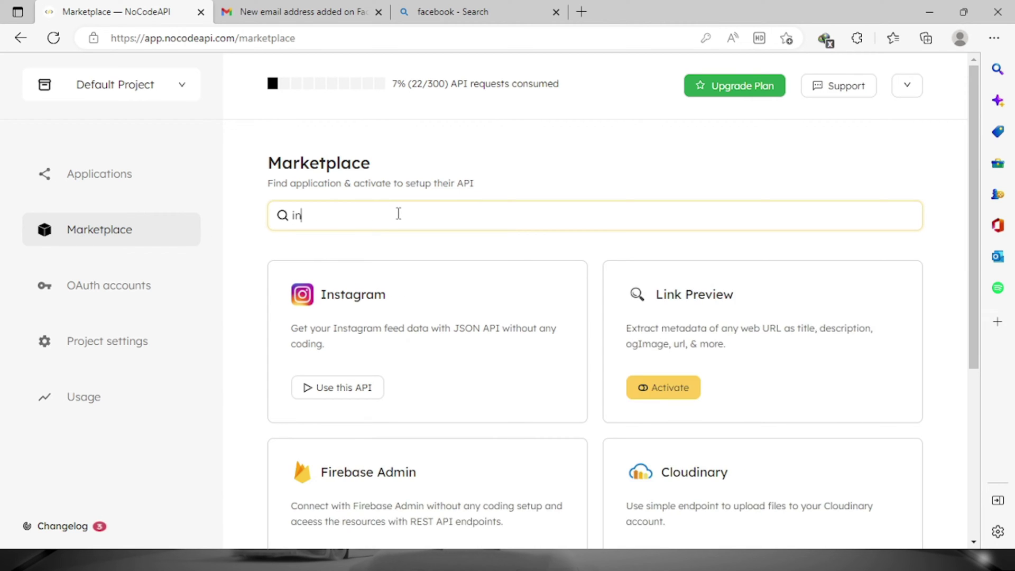
type("sta")
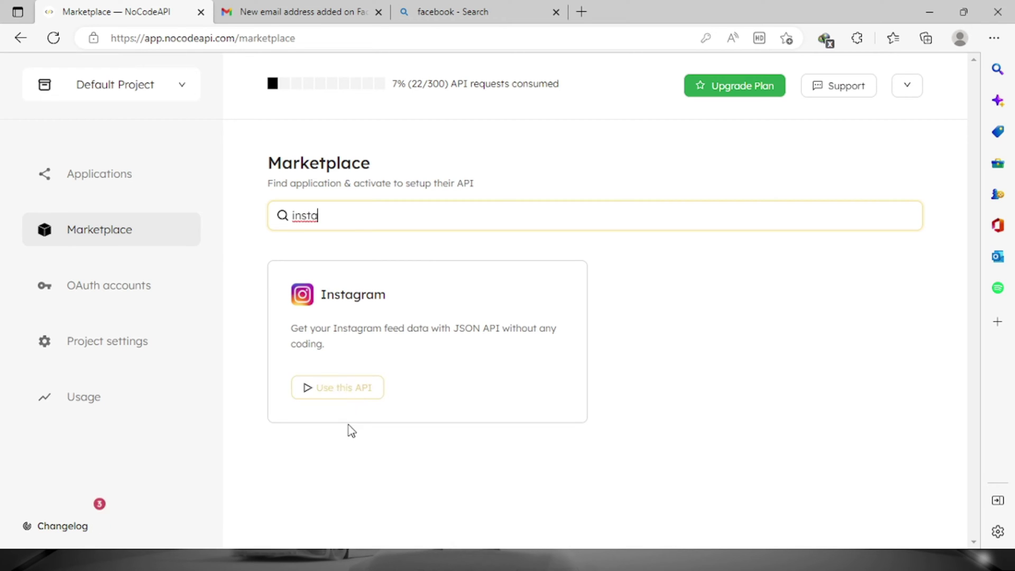
- Search the NoCodeAPI marketplace for 'insta' and open the Instagram API page
left_click(343, 389)
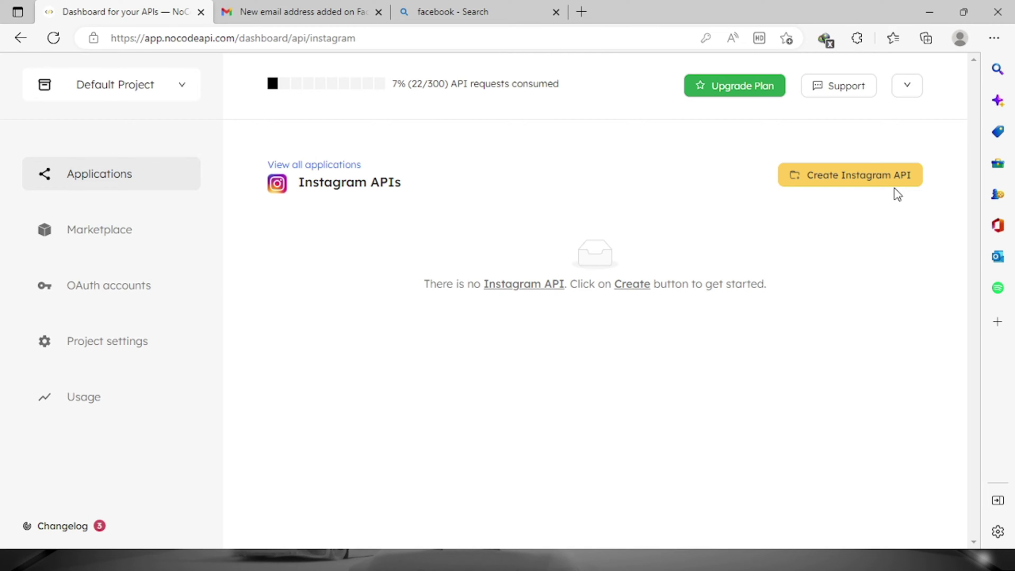
- Name the new Instagram API 'my ig' and open developers.facebook.com/apps in a new tab
left_click(855, 182)
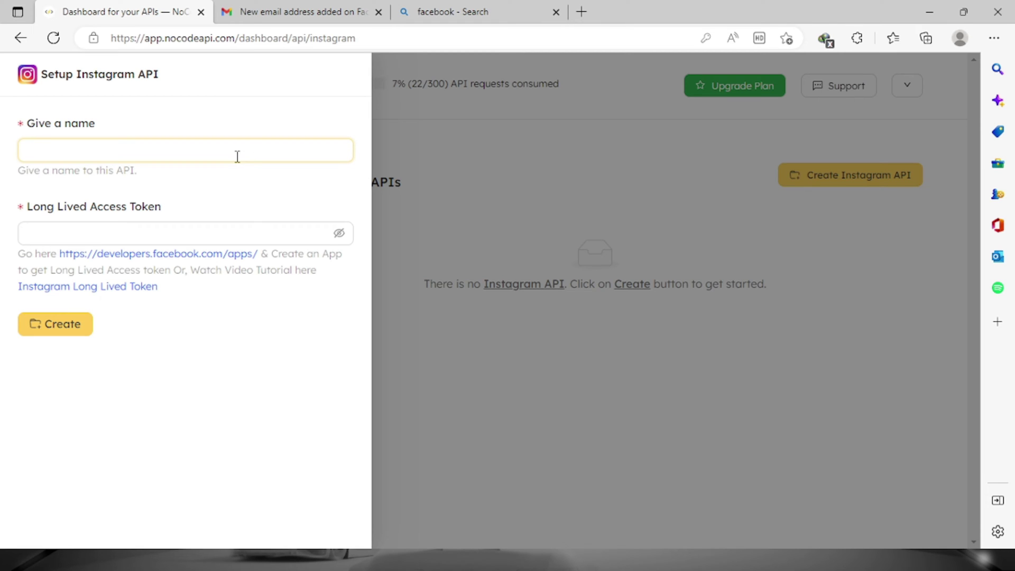
type("my ig")
left_click(118, 255)
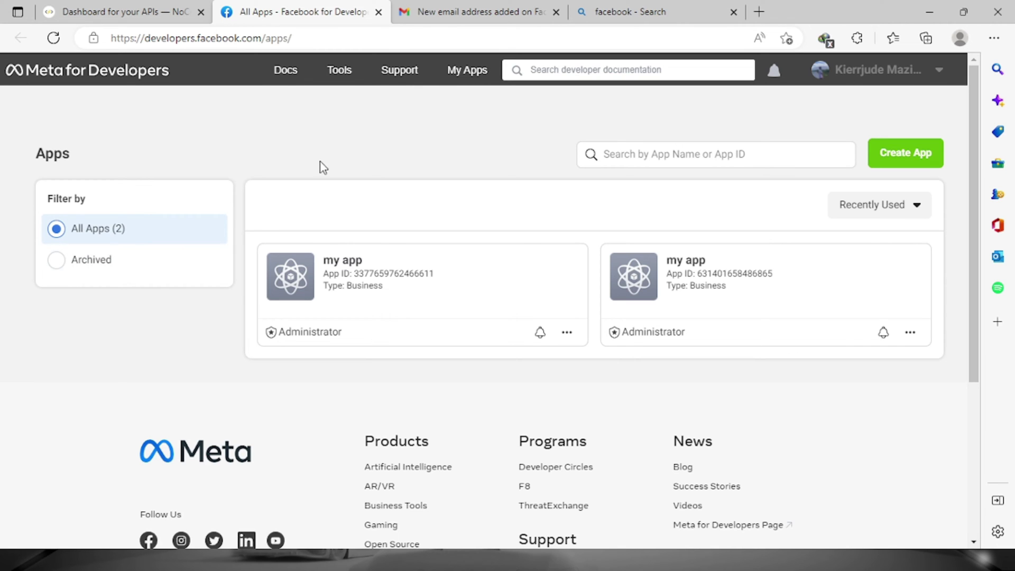
- Go back to the Meta for Developers All Apps list and start the Create App flow
left_click(50, 10)
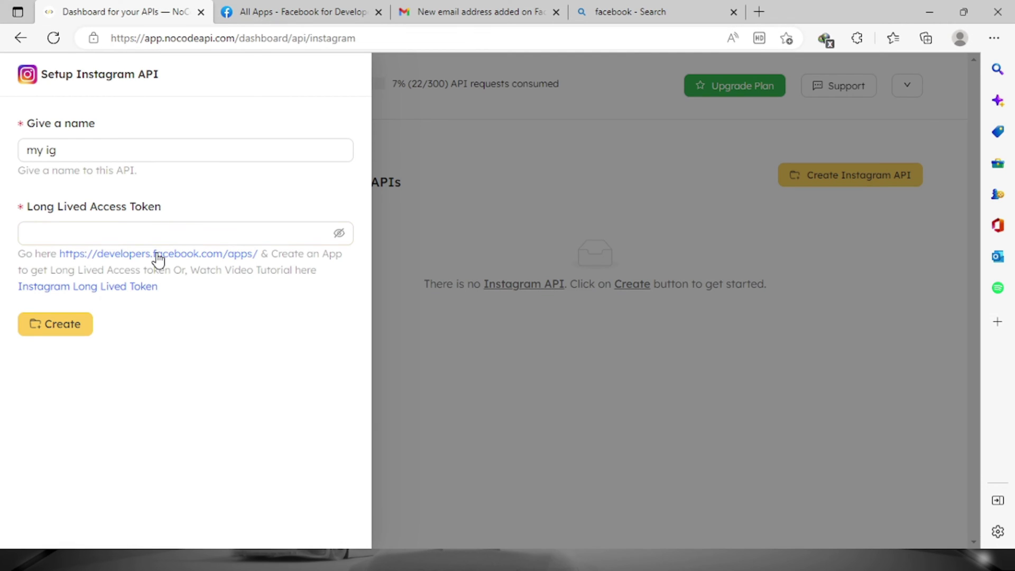
left_click(260, 15)
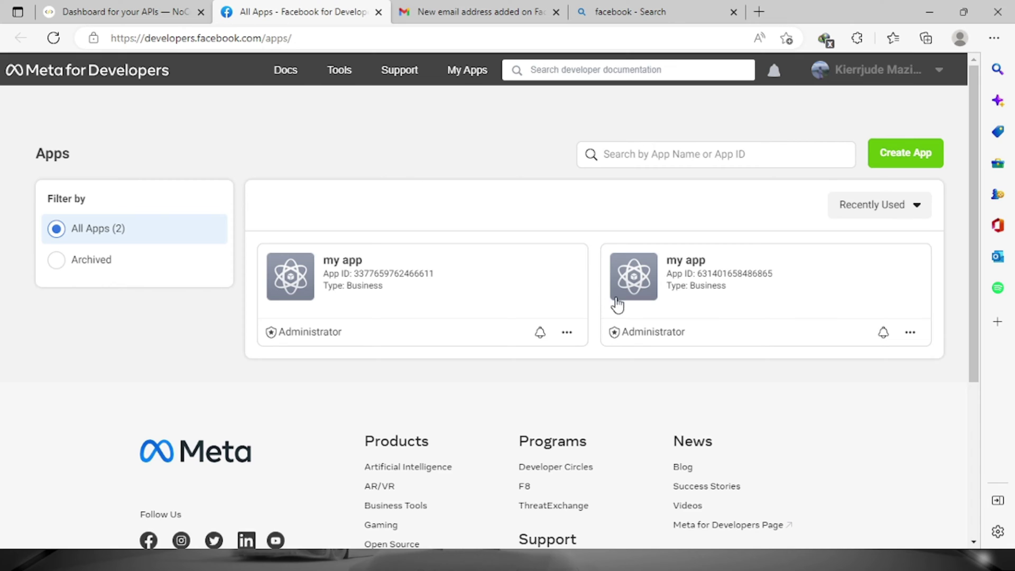
scroll(615, 293, "down", 2)
scroll(614, 282, "up", 2)
left_click(891, 167)
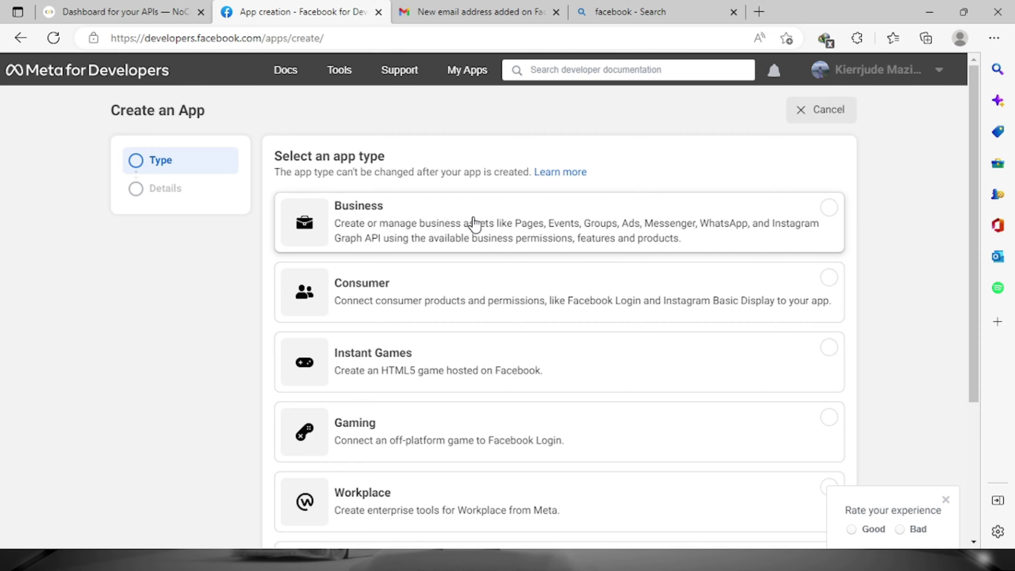
scroll(475, 224, "down", 1)
scroll(408, 228, "up", 1)
scroll(357, 189, "down", 2)
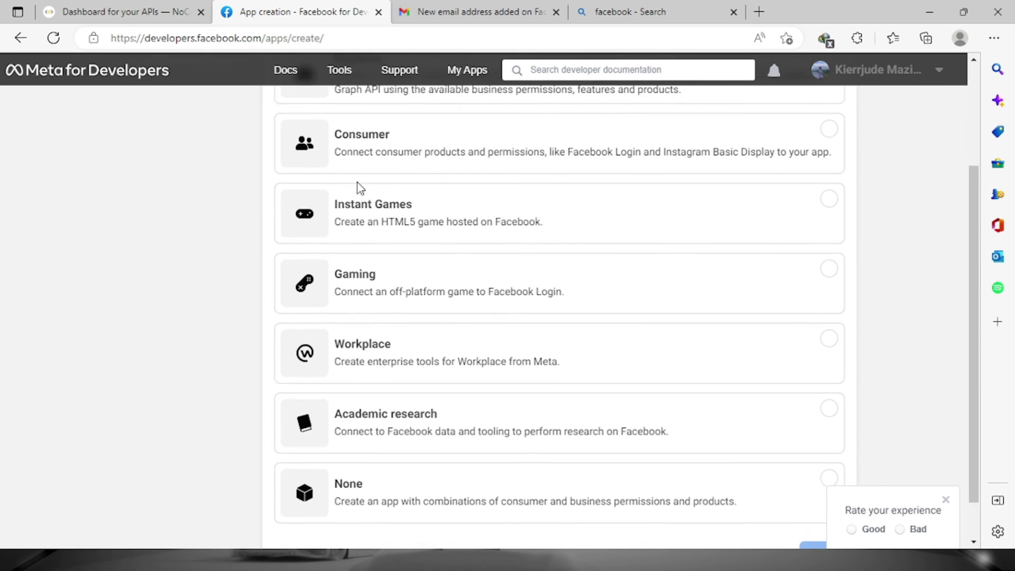
scroll(356, 188, "down", 1)
scroll(442, 192, "up", 1)
scroll(392, 246, "down", 1)
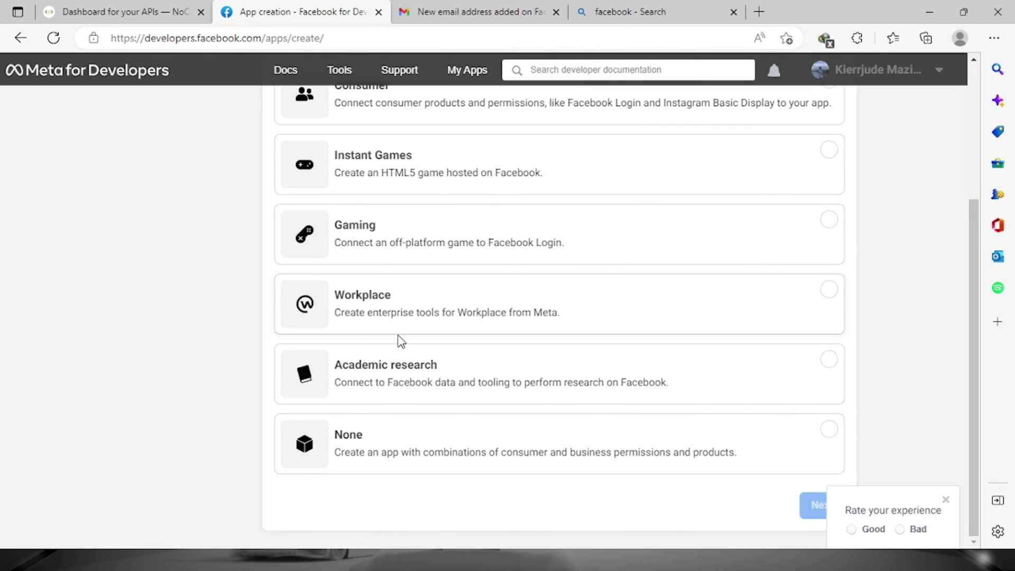
scroll(421, 415, "up", 2)
scroll(387, 335, "down", 2)
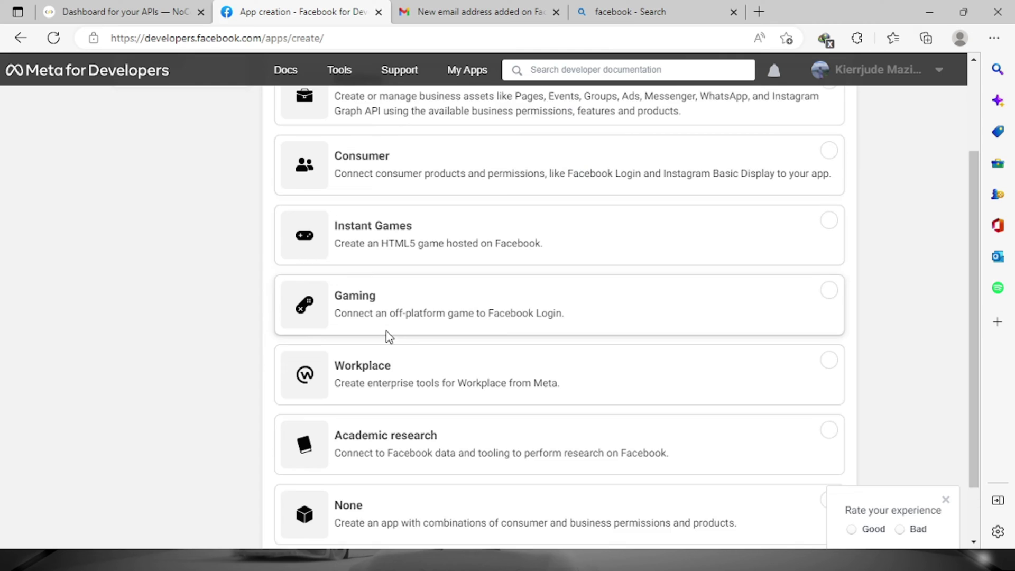
scroll(402, 442, "down", 1)
- Select 'None' as the app type, dismiss the rating popup, and continue
left_click(357, 455)
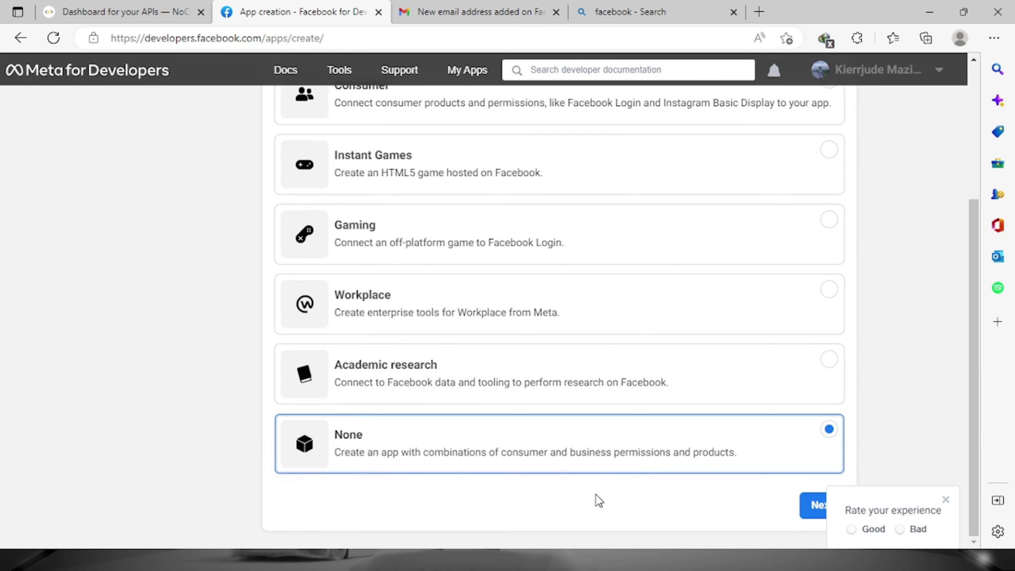
left_click(945, 500)
left_click(813, 513)
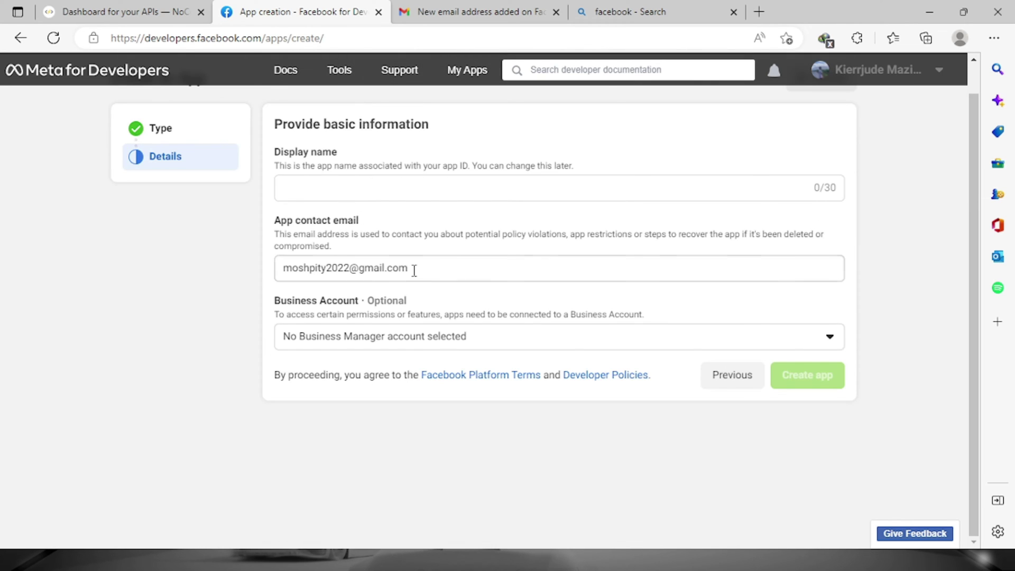
- Create the Meta app 'my app' and confirm it with the account password
left_click(429, 191)
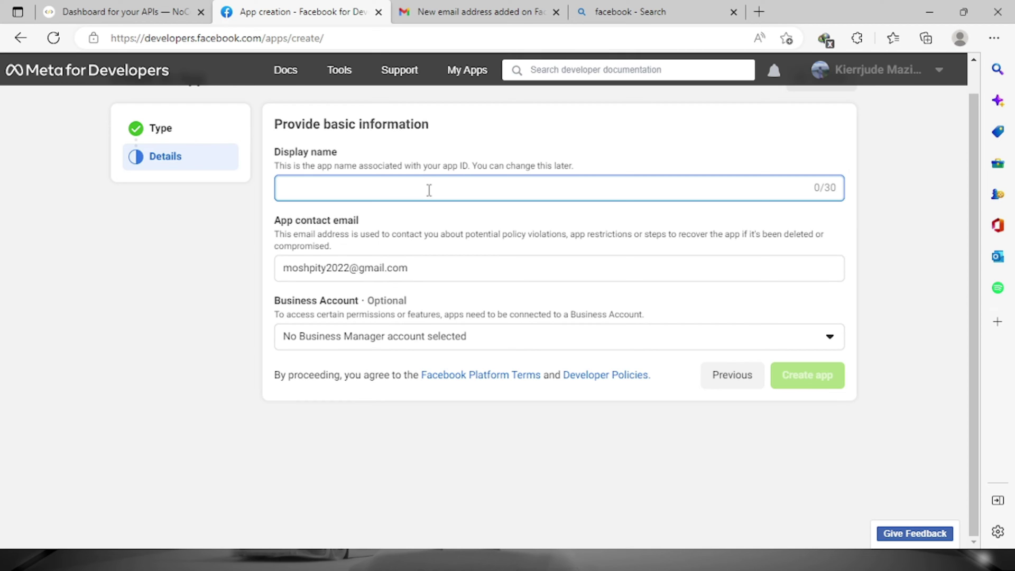
type("my a")
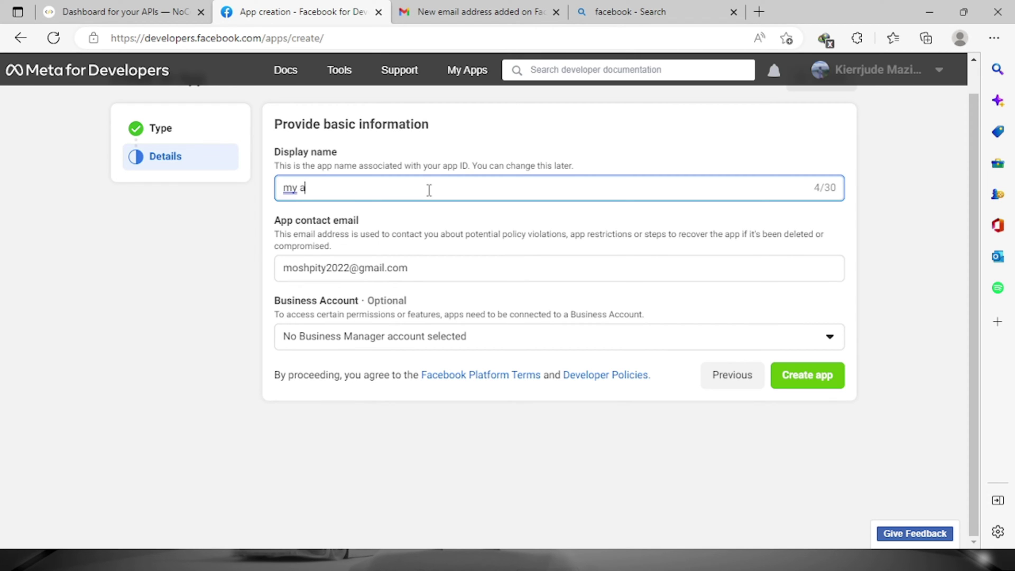
type("pp")
left_click(812, 384)
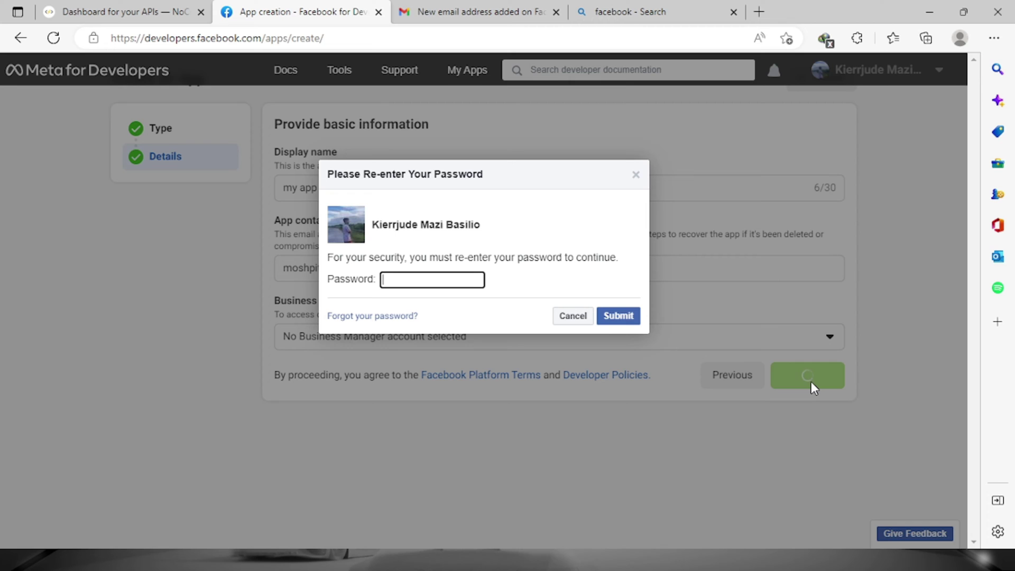
type("•")
left_click(618, 316)
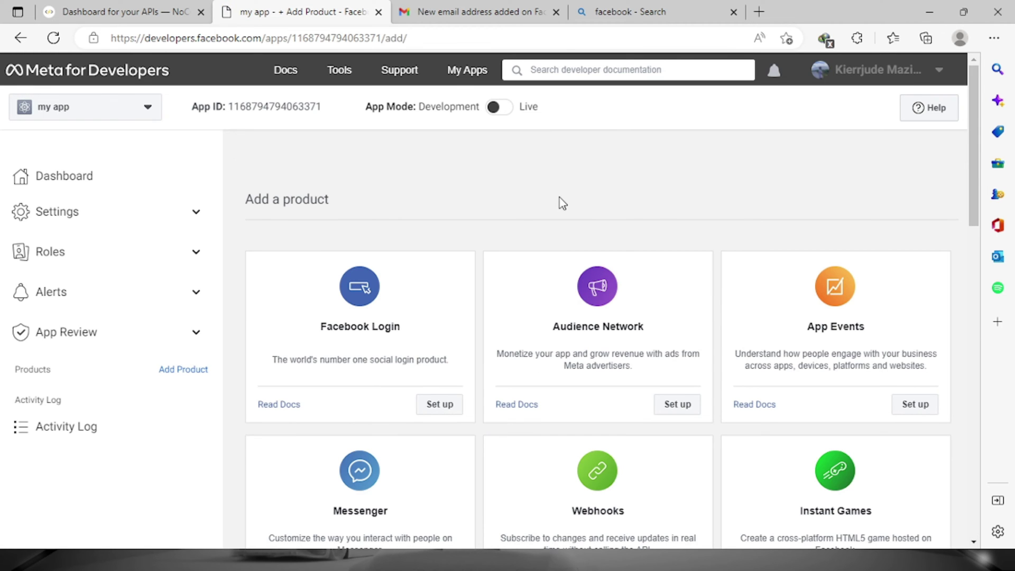
scroll(467, 255, "down", 1)
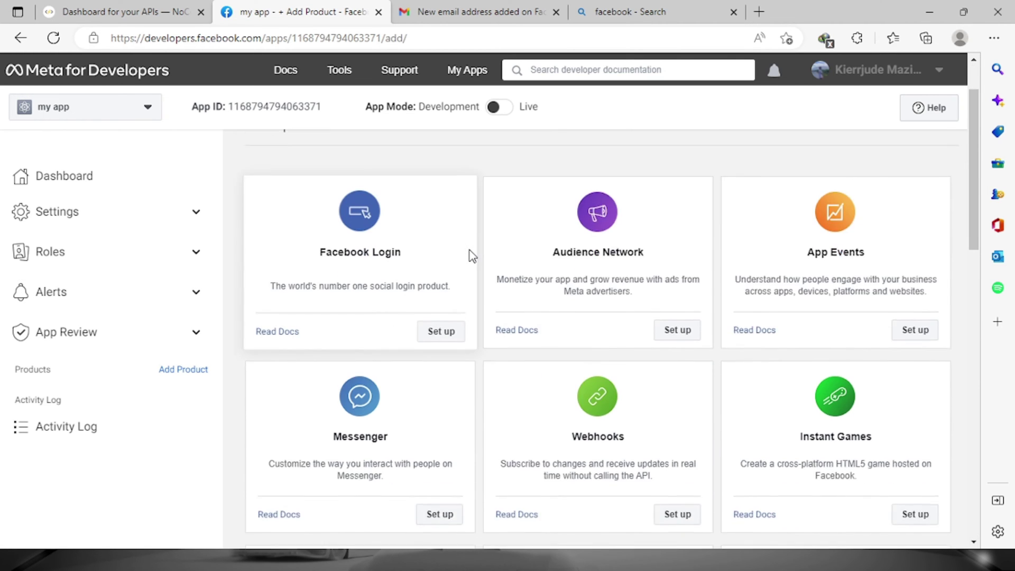
scroll(467, 255, "down", 2)
scroll(467, 254, "down", 2)
scroll(470, 256, "down", 1)
scroll(468, 254, "down", 1)
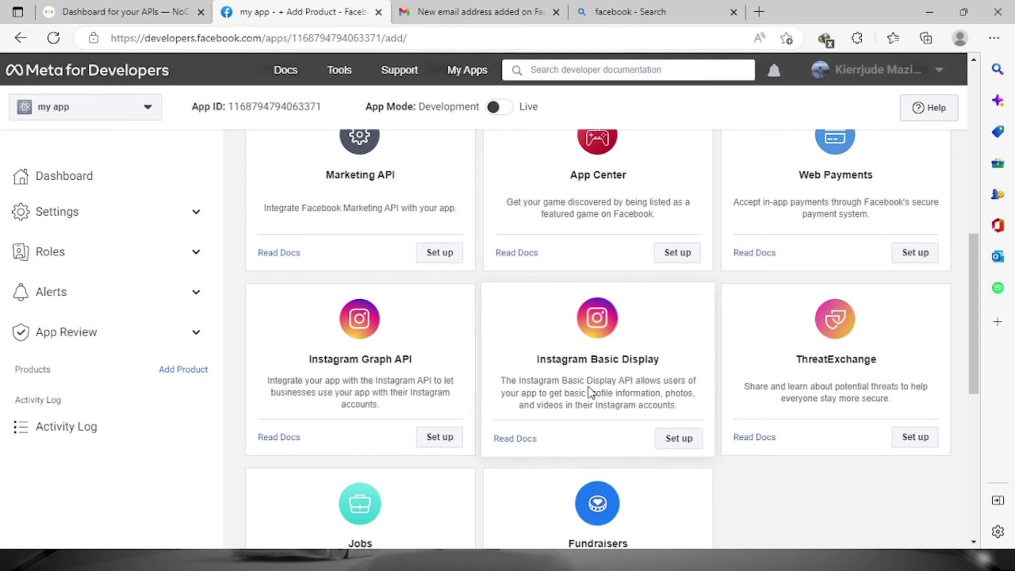
- Set up the Instagram Basic Display product from the Add Products grid
left_click(674, 444)
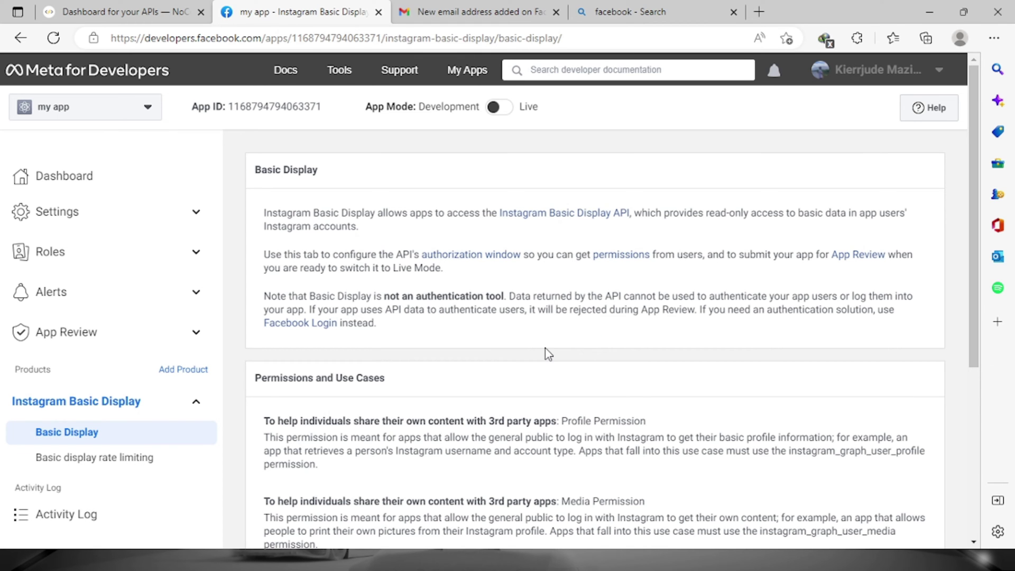
scroll(541, 277, "down", 3)
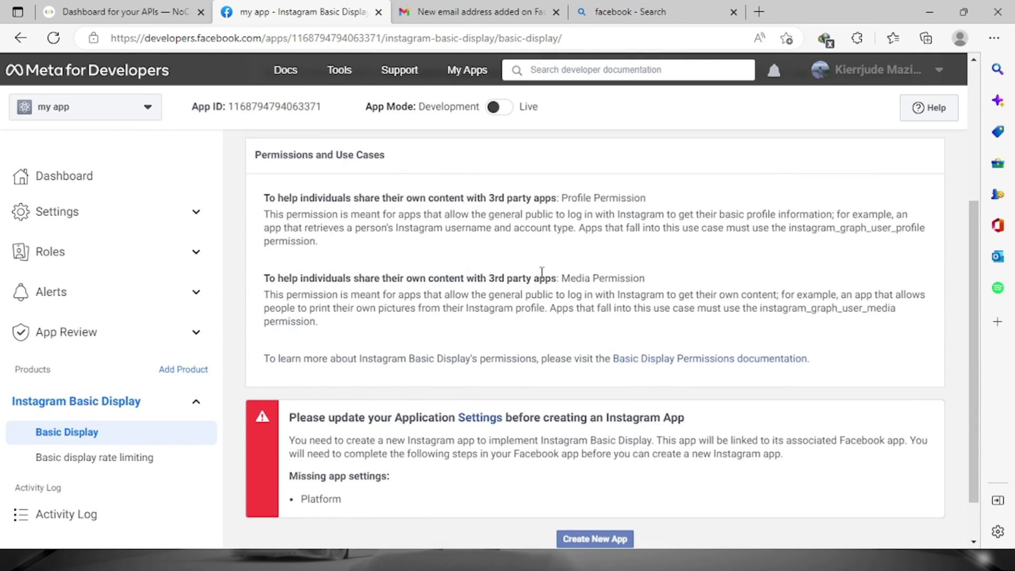
scroll(541, 277, "up", 3)
scroll(393, 240, "down", 2)
scroll(444, 286, "up", 2)
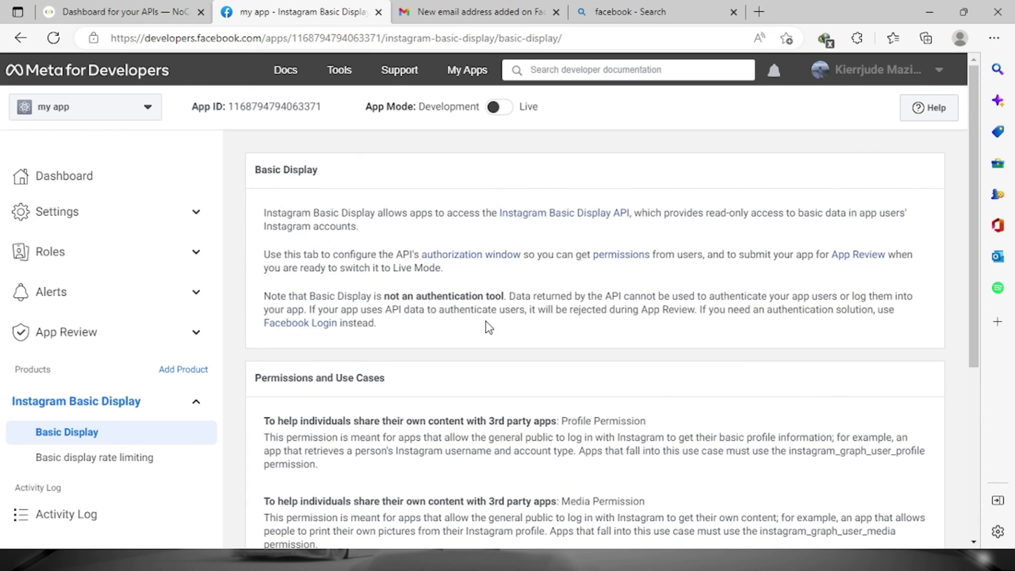
scroll(303, 271, "down", 2)
scroll(310, 288, "down", 2)
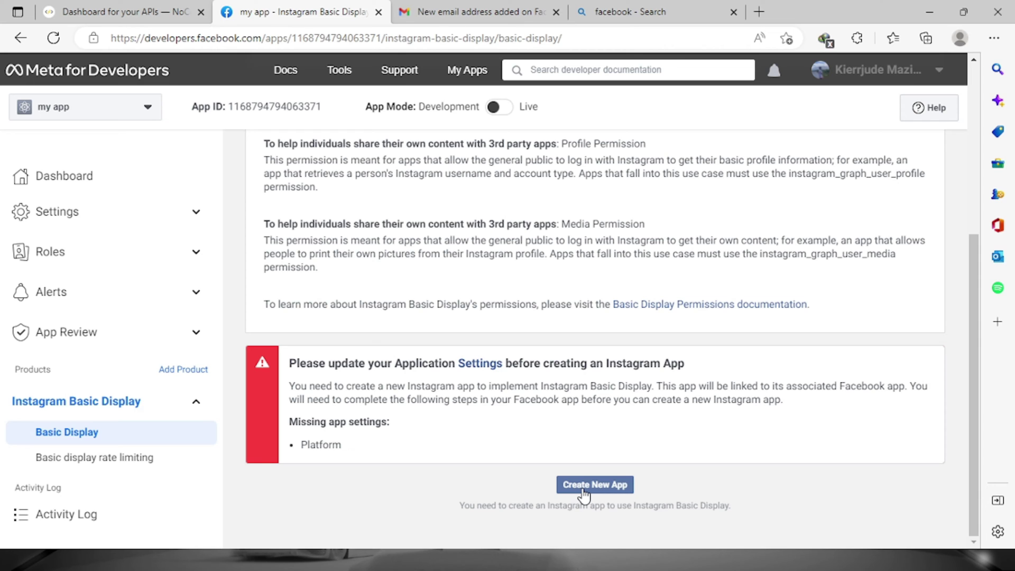
- Create a new Instagram app, keeping the display name 'my app'
left_click(616, 491)
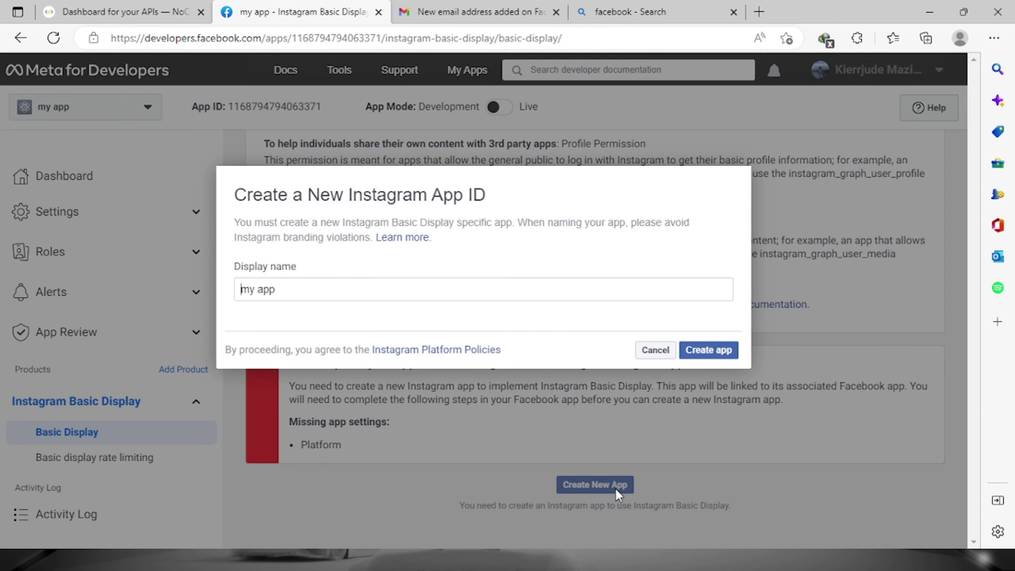
left_click(718, 355)
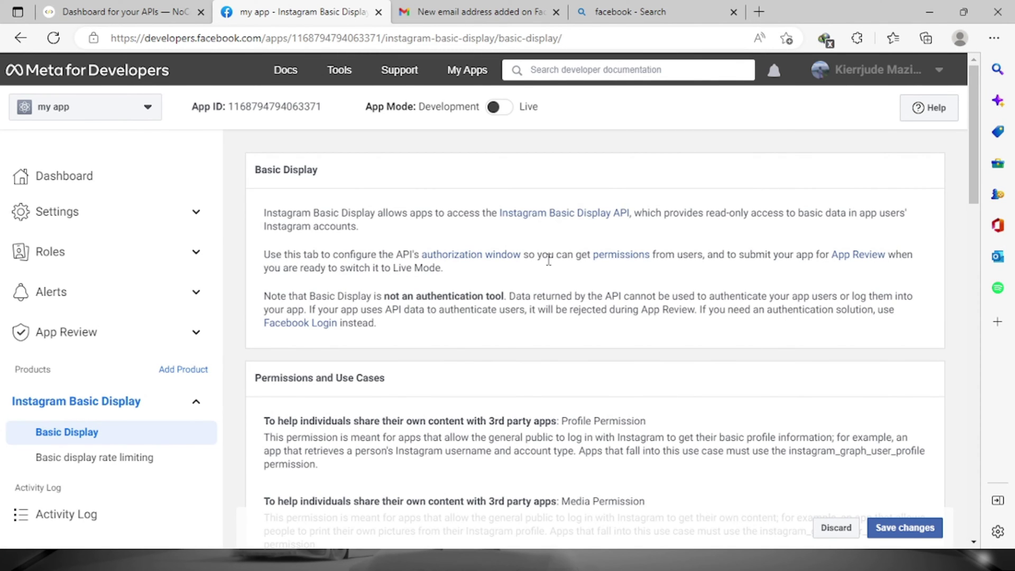
scroll(548, 260, "down", 1)
scroll(548, 260, "down", 2)
scroll(548, 261, "down", 3)
scroll(547, 260, "down", 2)
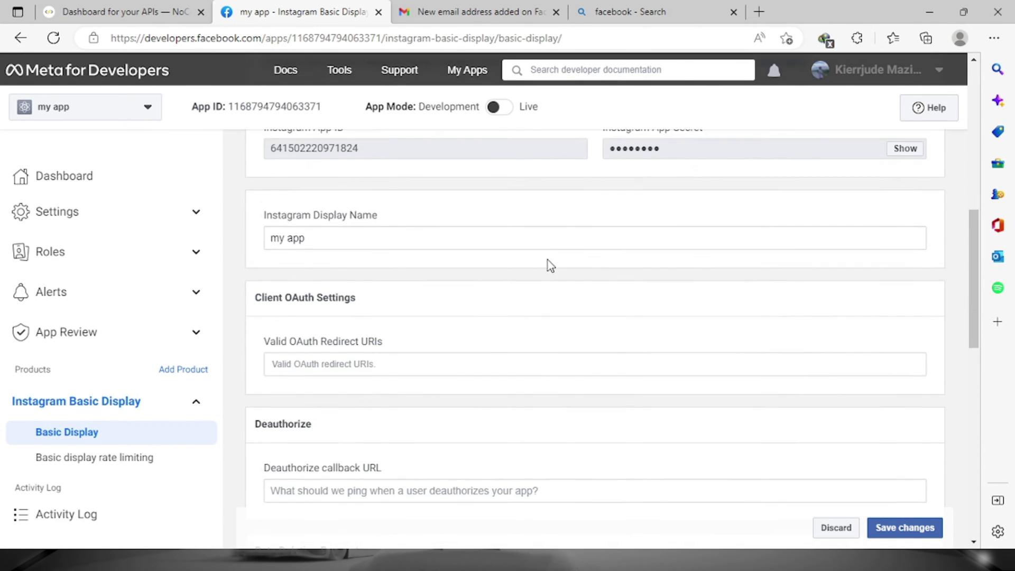
scroll(548, 260, "down", 2)
scroll(548, 260, "down", 3)
scroll(548, 260, "up", 1)
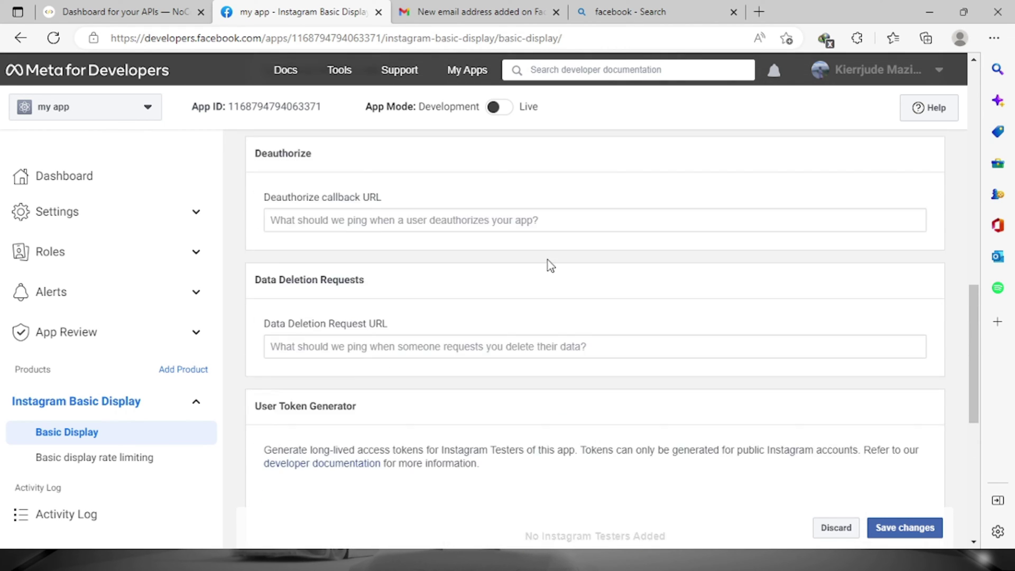
scroll(548, 264, "down", 3)
scroll(548, 265, "up", 1)
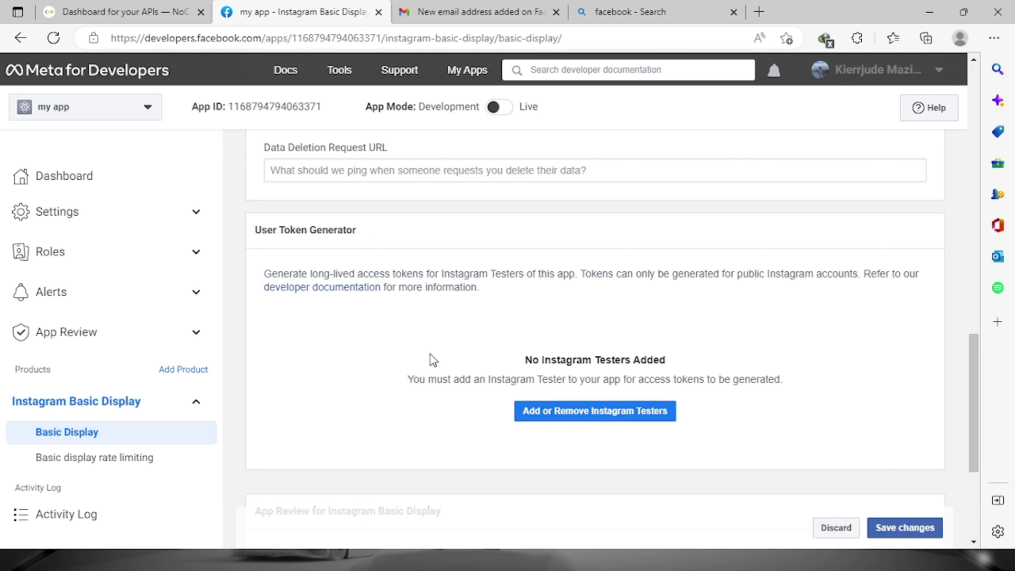
- Open Add or Remove Instagram Testers from the User Token Generator section
left_click(536, 416)
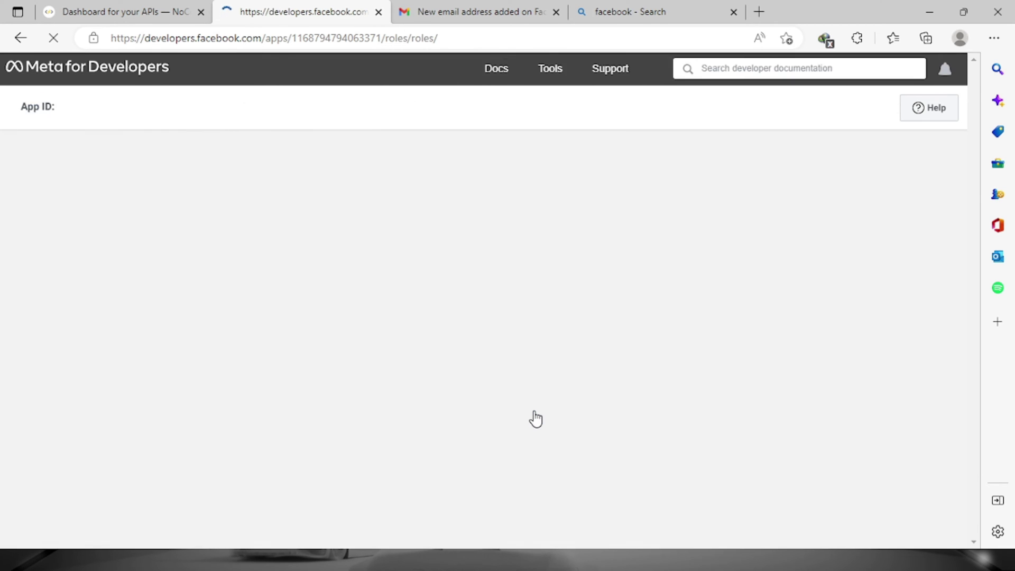
scroll(541, 344, "down", 3)
scroll(544, 340, "up", 3)
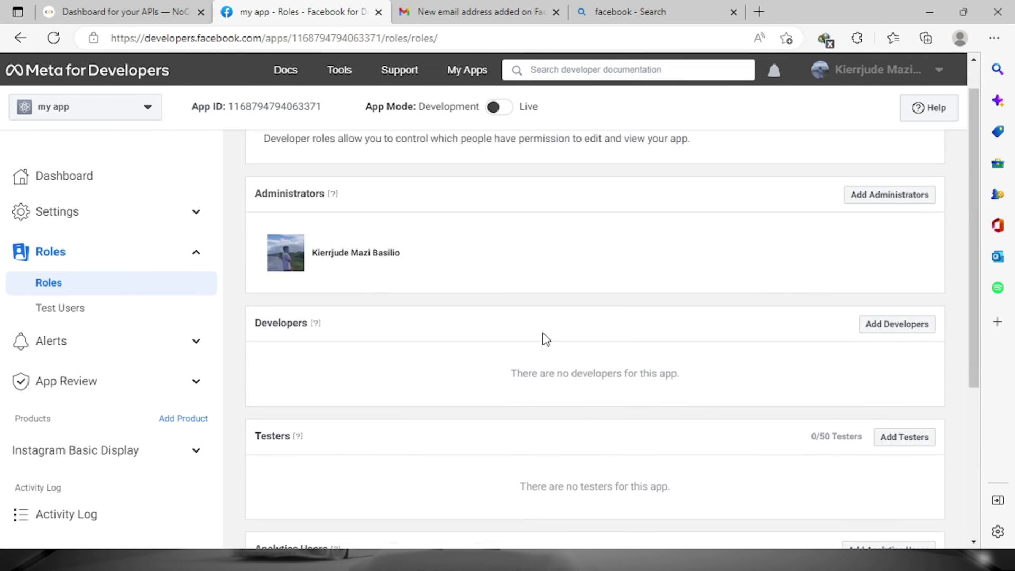
scroll(544, 340, "down", 3)
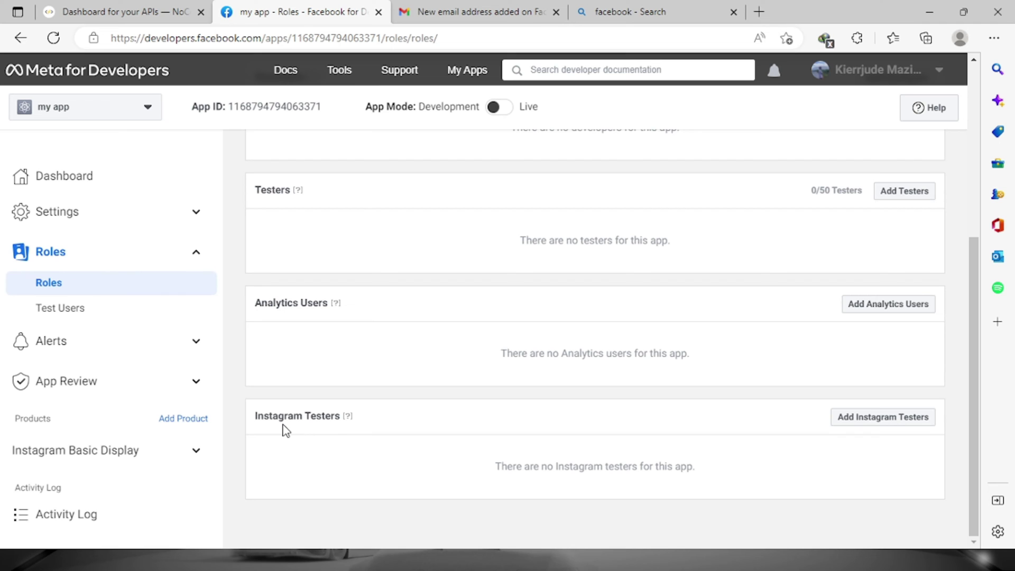
scroll(374, 415, "up", 2)
scroll(374, 415, "down", 2)
left_click(858, 419)
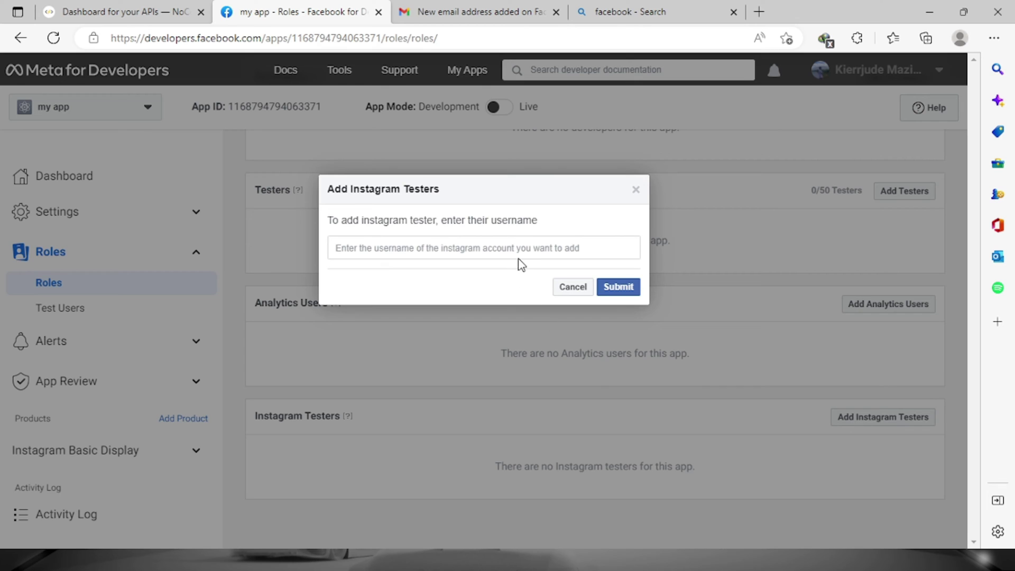
left_click(522, 250)
type("mosh")
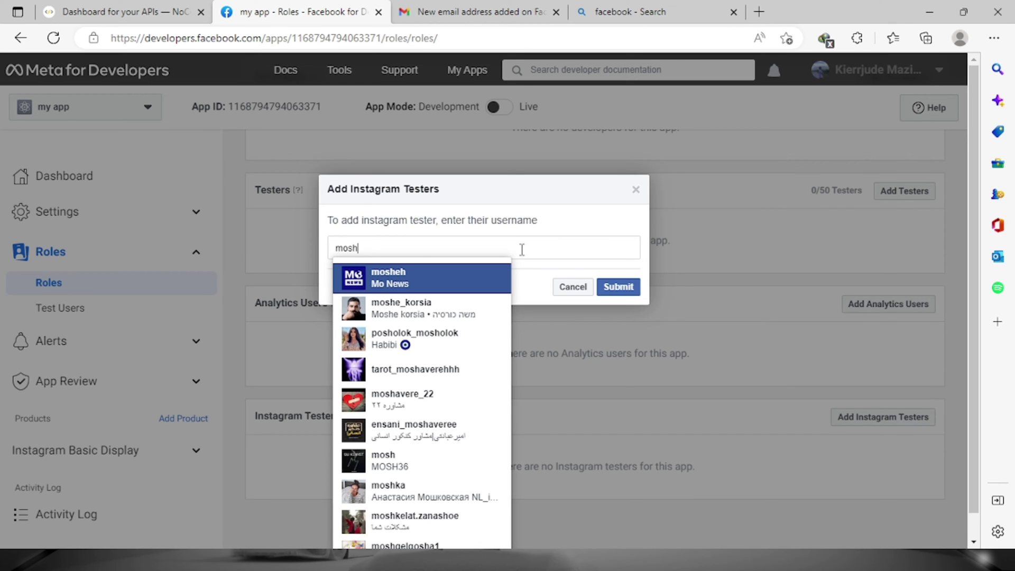
type("pity2022")
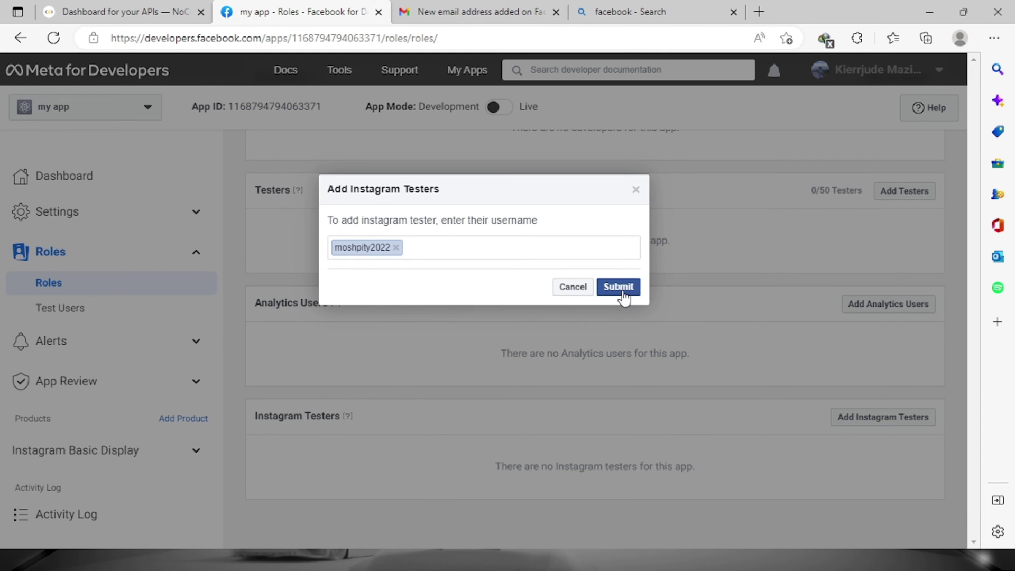
left_click(622, 289)
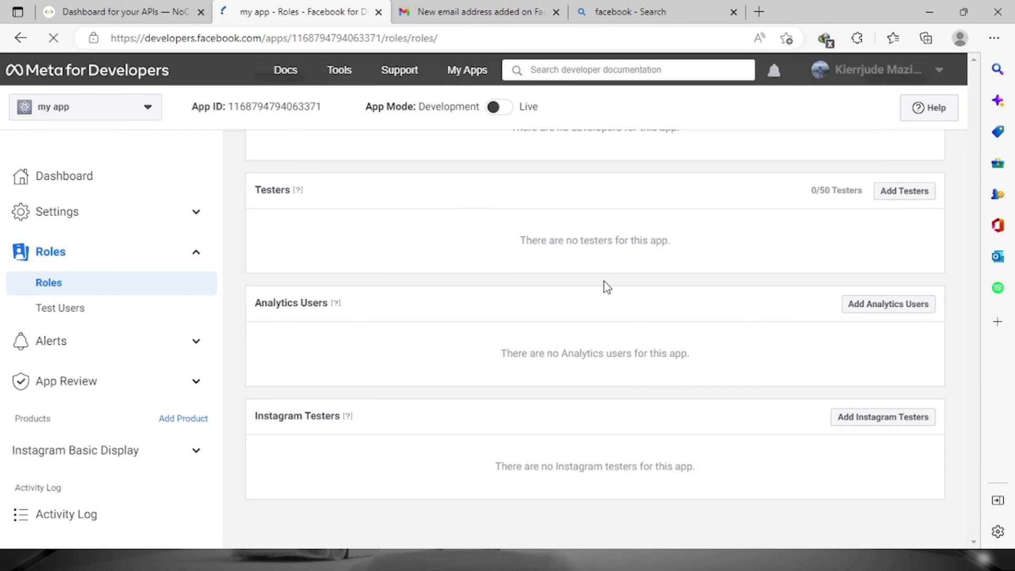
scroll(596, 281, "down", 5)
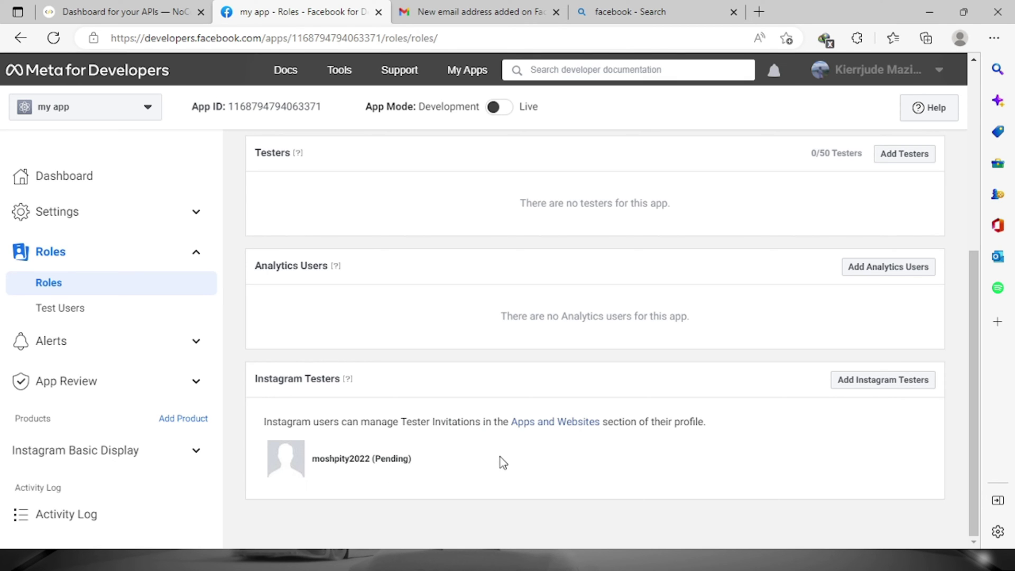
- Accept the 'my app' tester invitation in Instagram settings, then return to the Roles tab
left_click(527, 424)
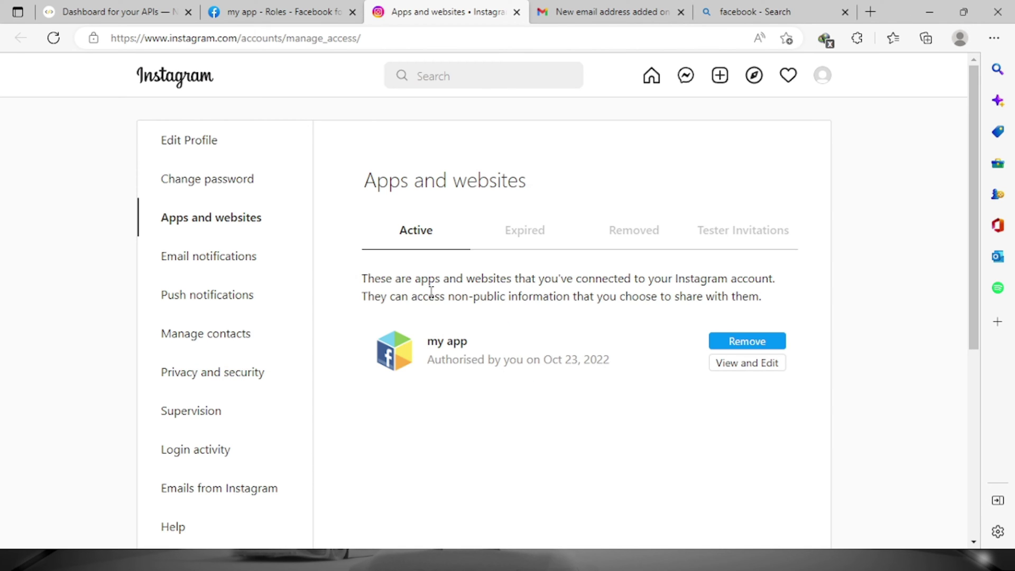
left_click(746, 238)
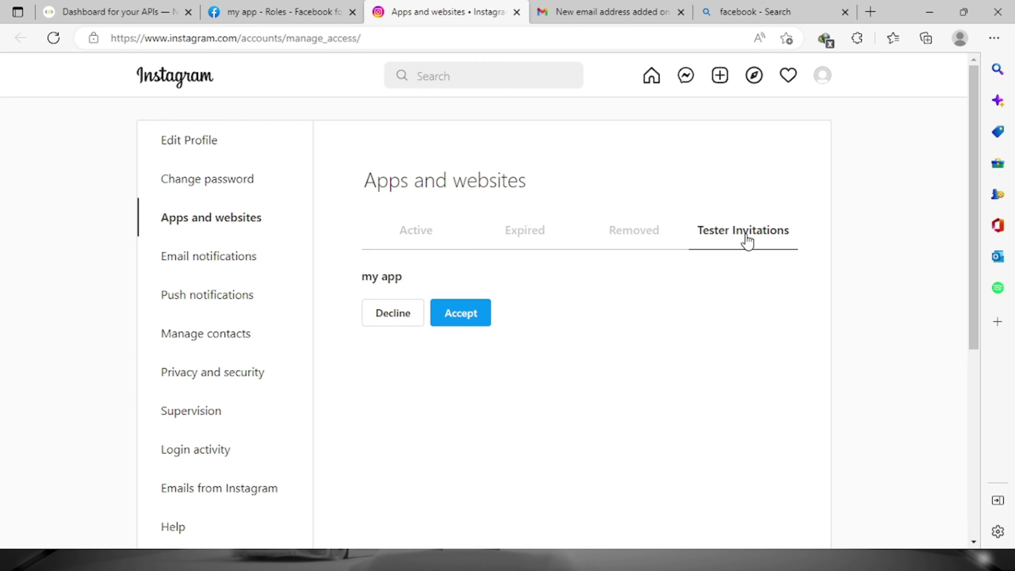
left_click(452, 321)
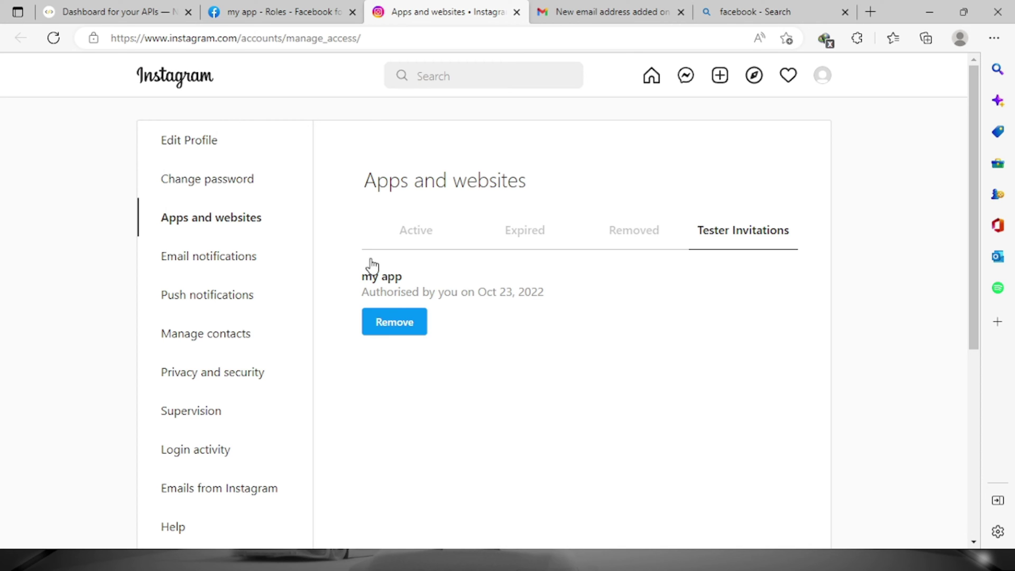
left_click(298, 10)
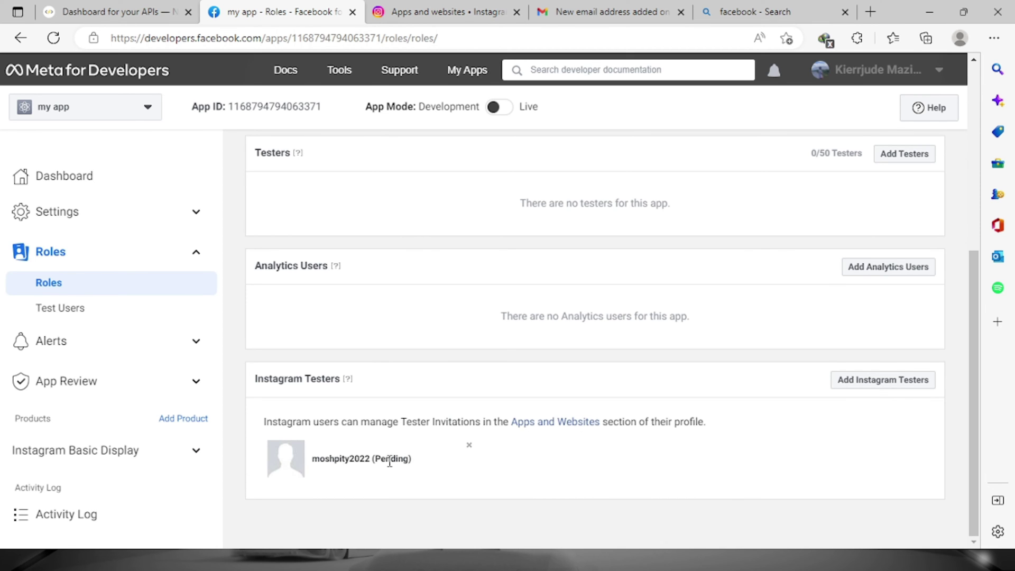
- Reload the Roles page so moshpity2022 drops Pending, then expand Instagram Basic Display
left_click(53, 38)
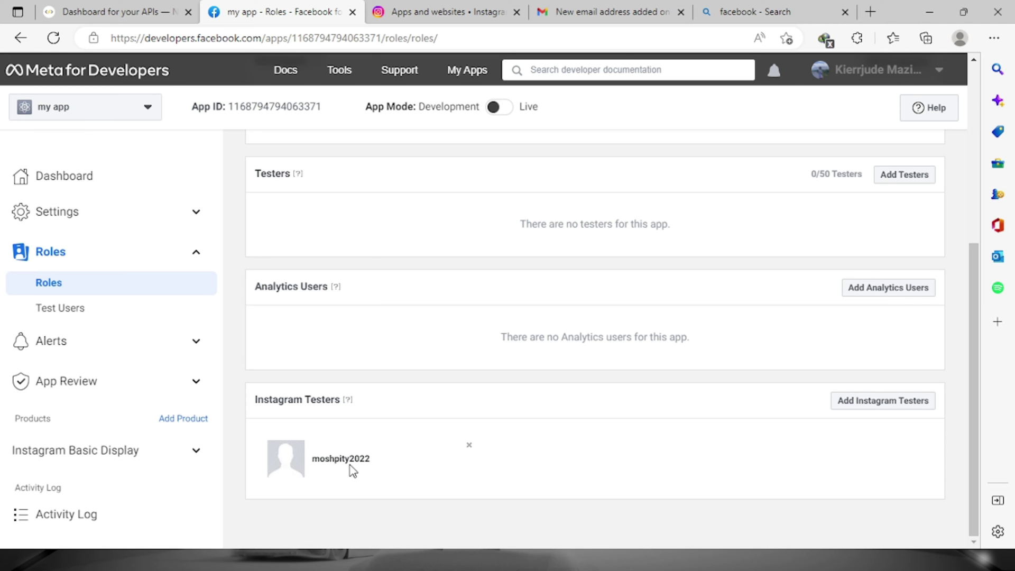
scroll(352, 465, "up", 2)
scroll(351, 464, "down", 2)
scroll(369, 508, "up", 2)
scroll(355, 485, "down", 2)
left_click(198, 453)
scroll(143, 476, "down", 1)
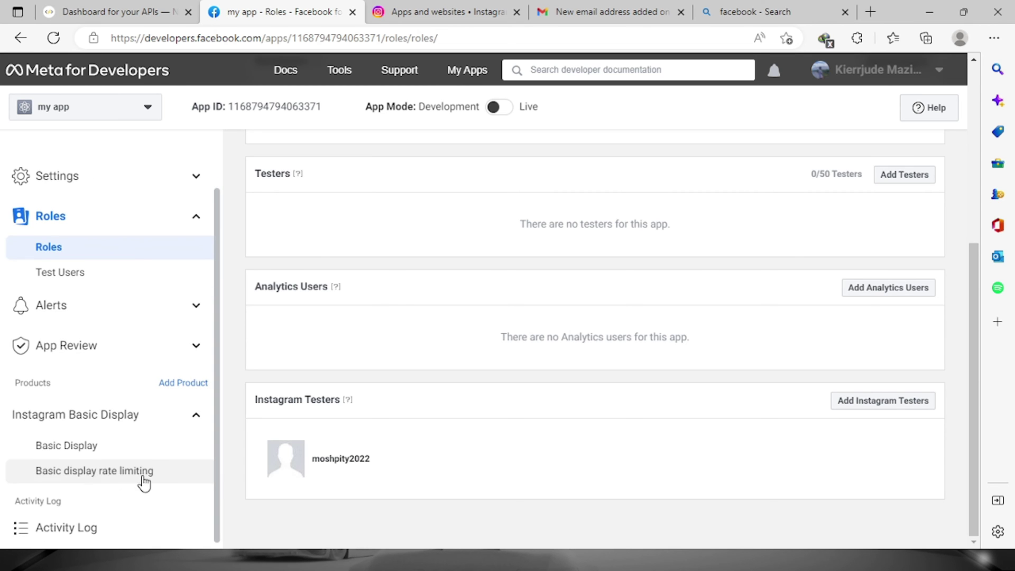
- Generate a long-lived token for moshpity2022 on Basic Display and copy it
left_click(86, 452)
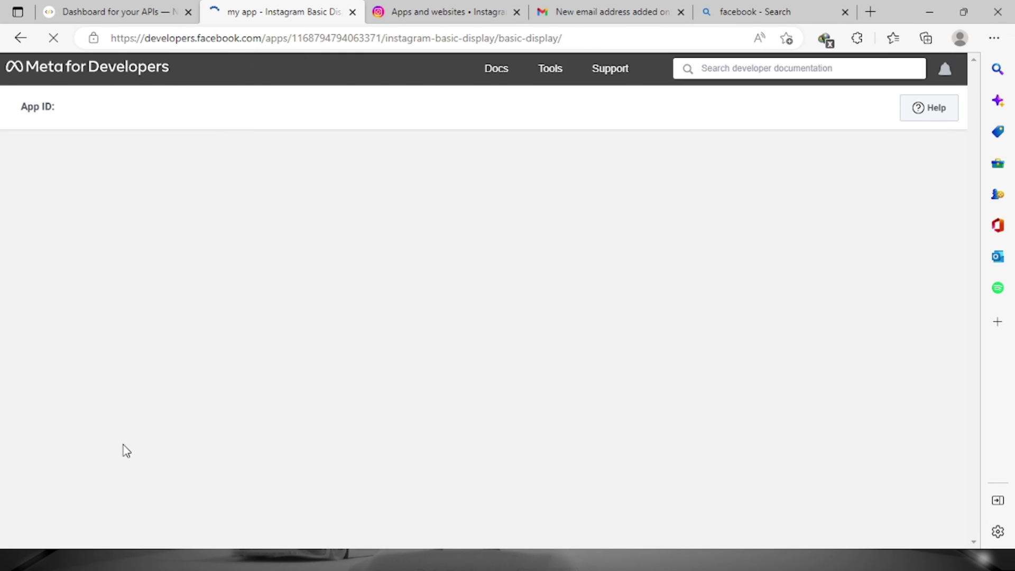
scroll(446, 420, "down", 3)
scroll(446, 420, "down", 3)
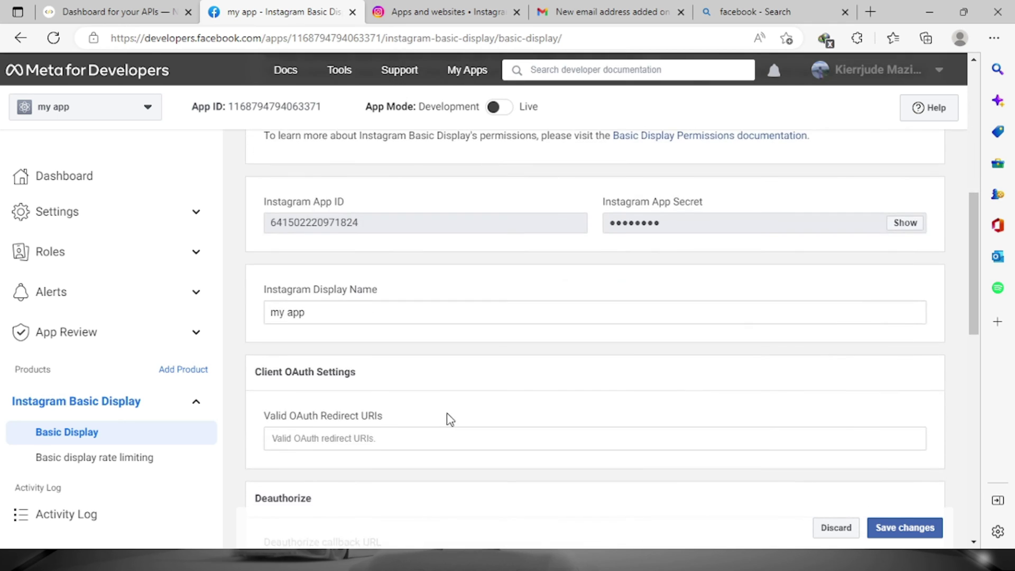
scroll(448, 413, "down", 2)
scroll(448, 416, "down", 3)
scroll(449, 415, "down", 2)
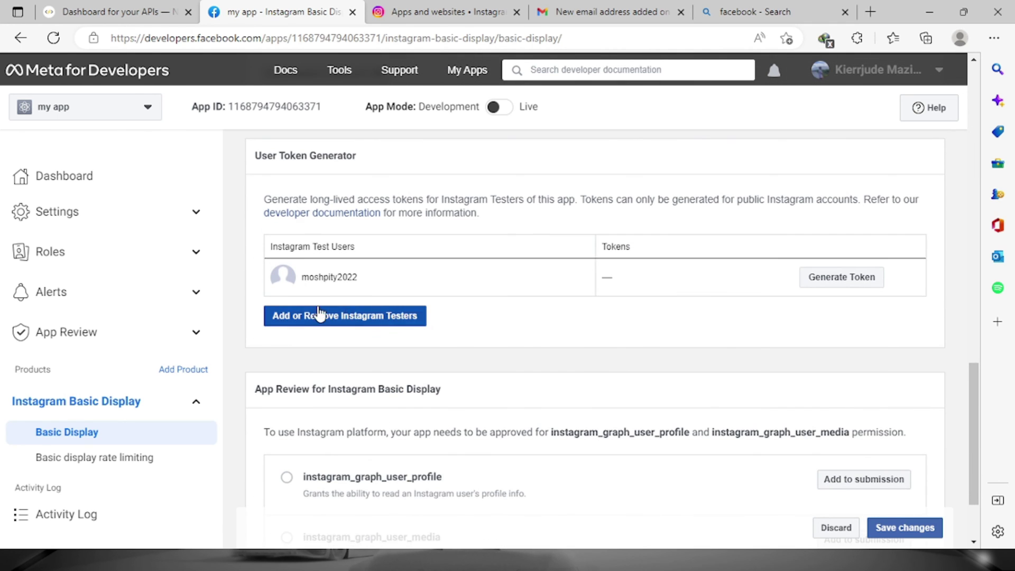
left_click(843, 279)
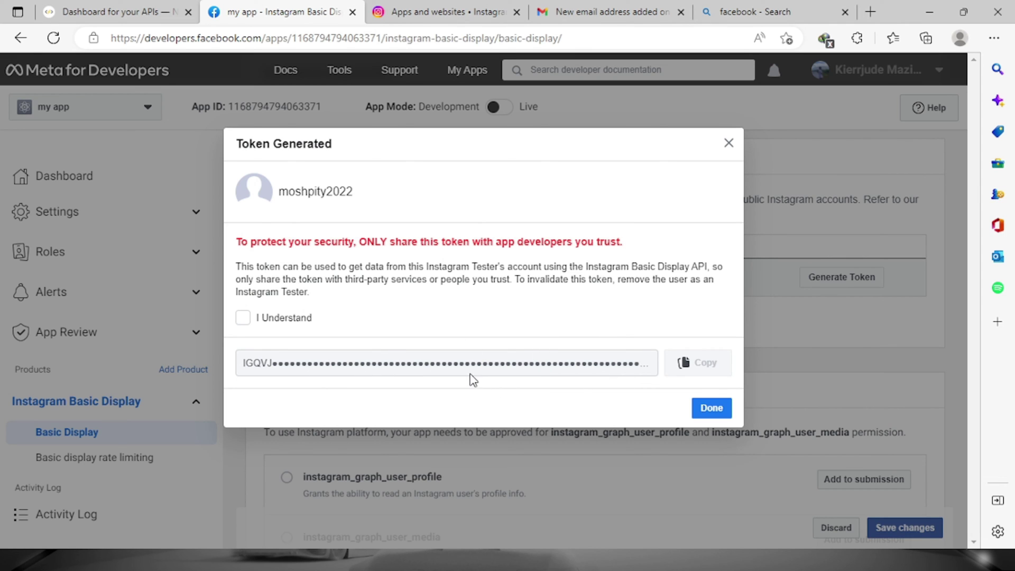
left_click(243, 317)
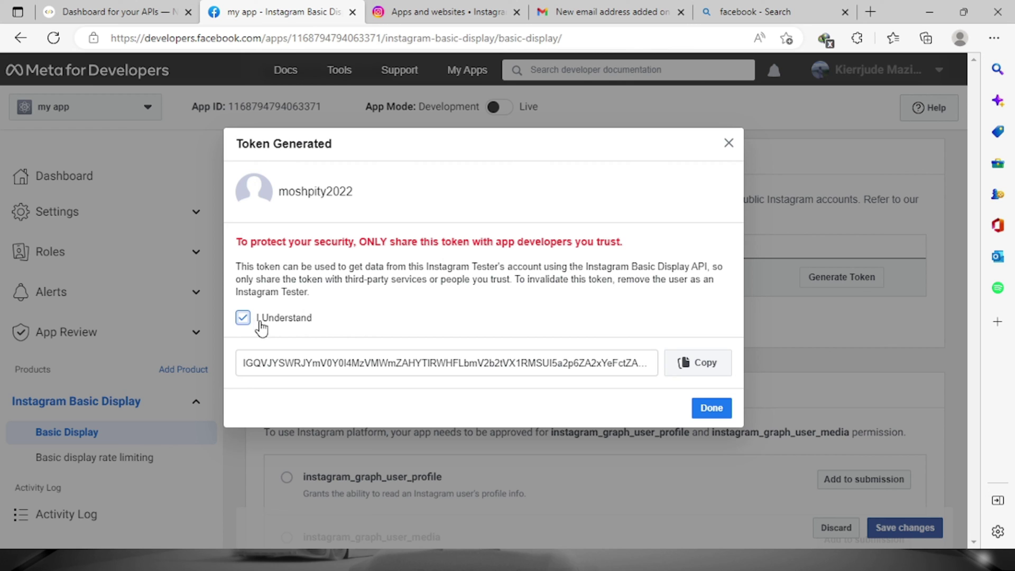
left_click(695, 371)
left_click(712, 407)
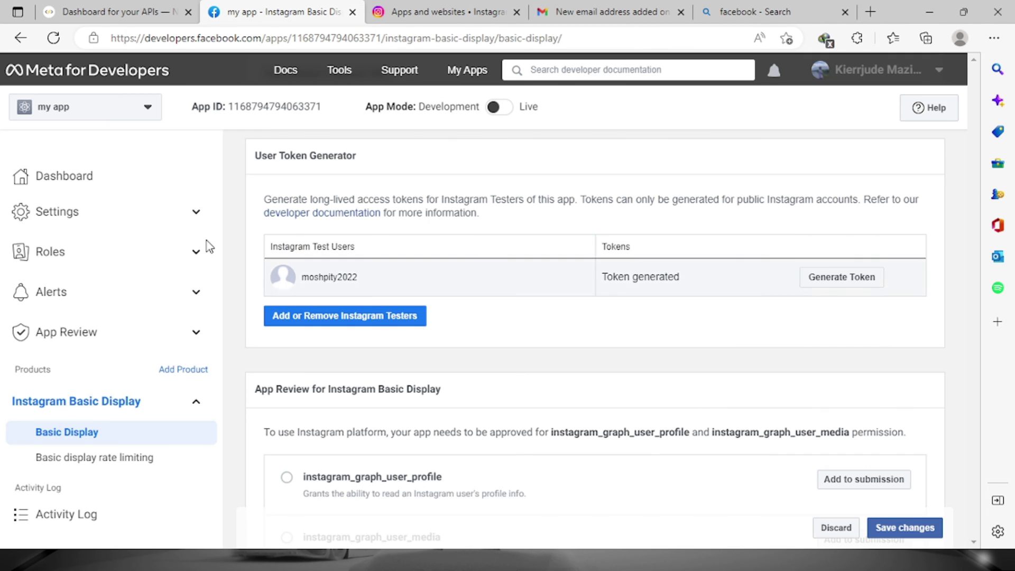
- Paste the token into NoCodeAPI's Long Lived Access Token field and create 'my ig'
left_click(119, 12)
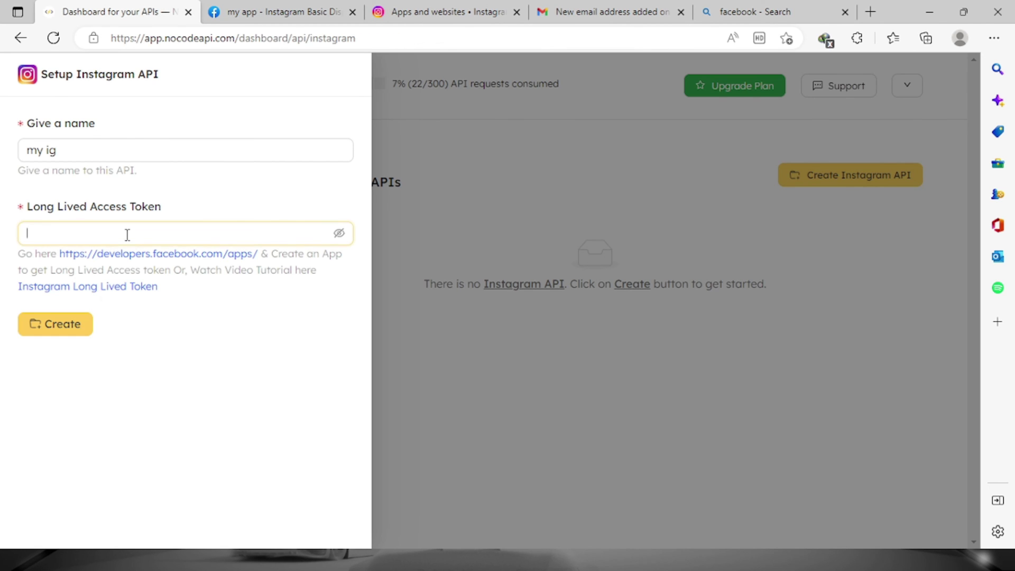
key("ctrl+v")
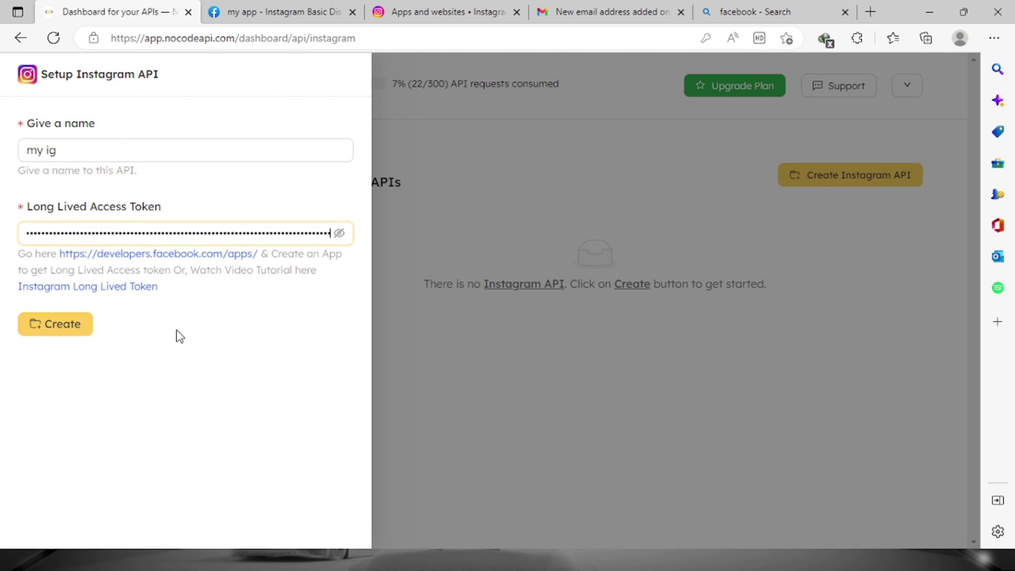
left_click(144, 378)
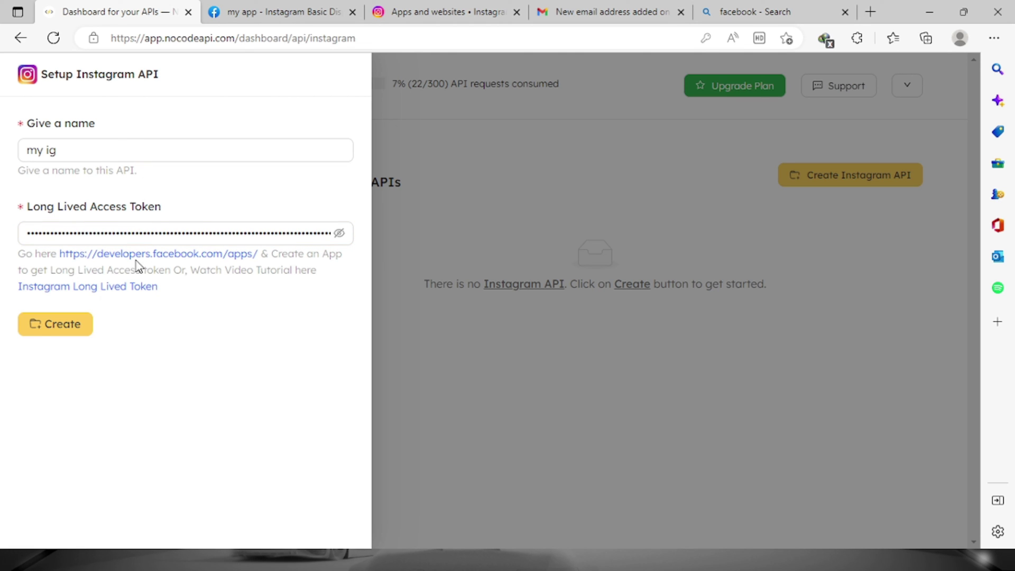
left_click(73, 332)
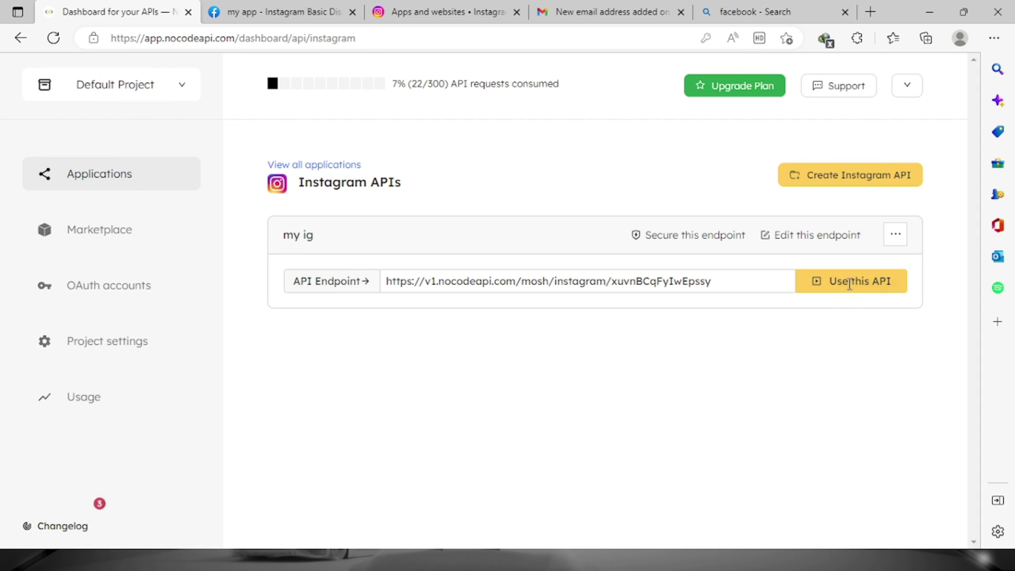
- Open the my ig endpoints playground and view Single feed, then Instagram profile feeds
left_click(849, 284)
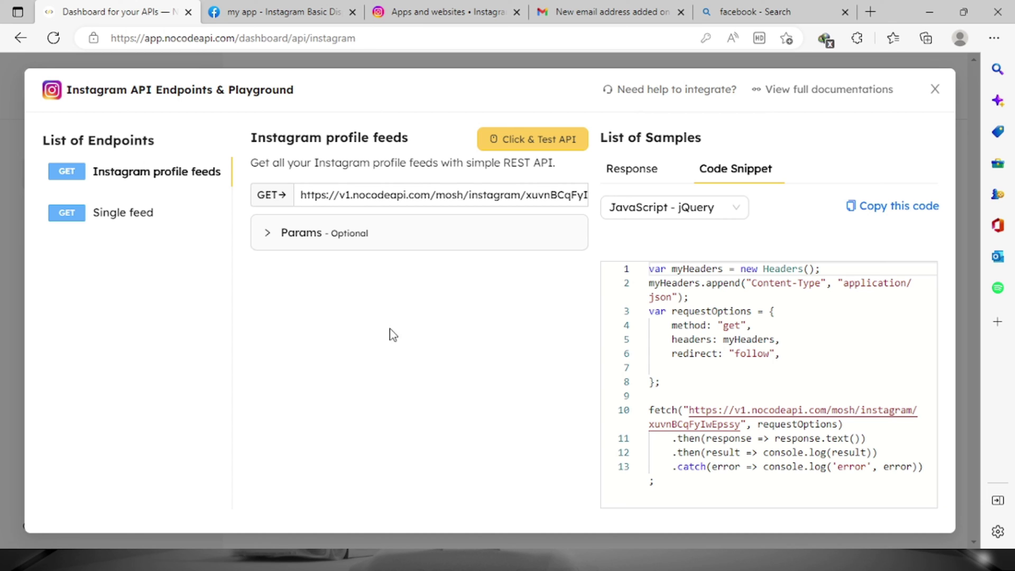
left_click(98, 218)
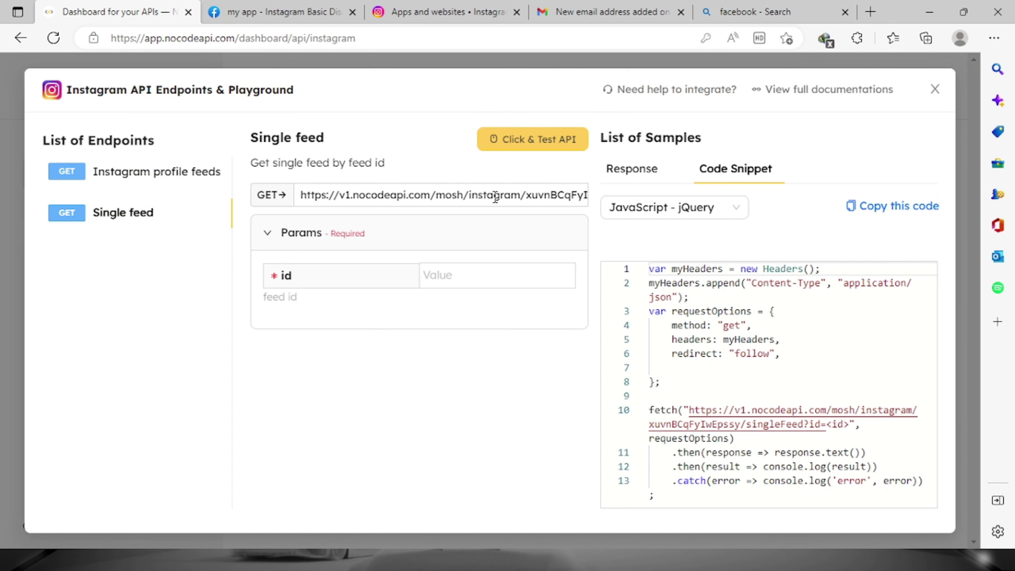
left_click(163, 173)
- Highlight the Instagram profile feeds endpoint URL text
left_click_drag(311, 195, 456, 196)
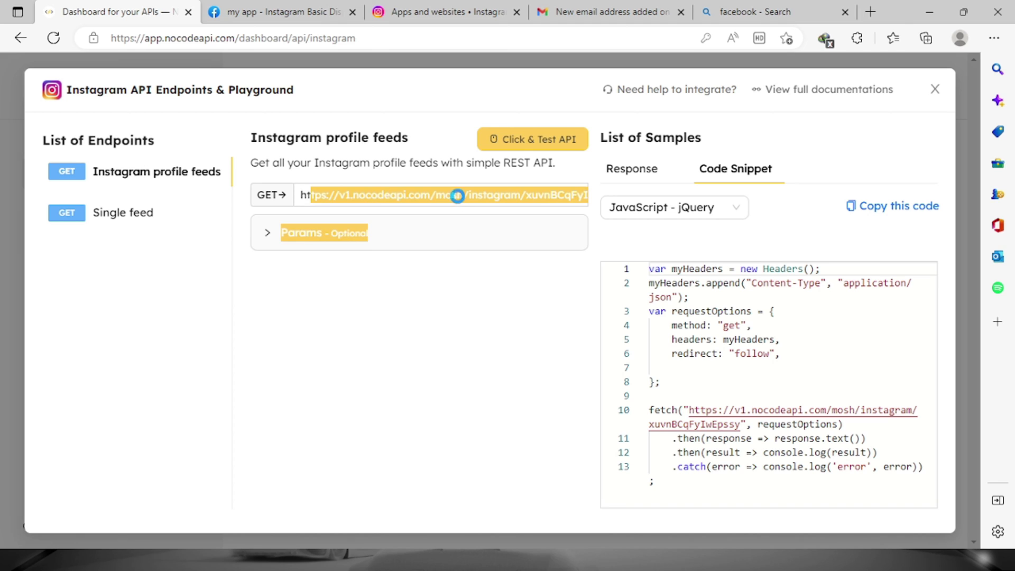
left_click(429, 320)
left_click_drag(308, 196, 519, 208)
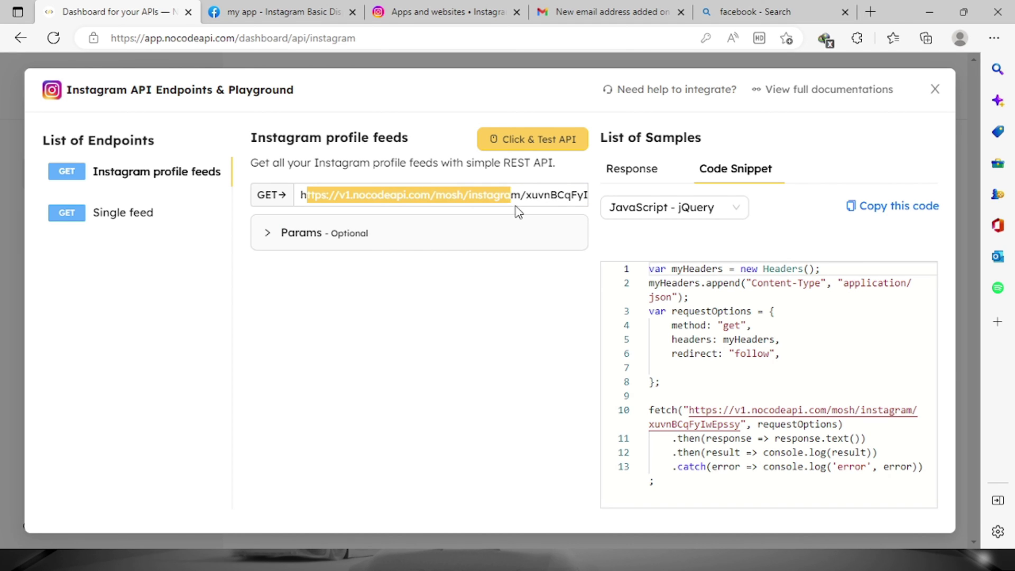
left_click(533, 360)
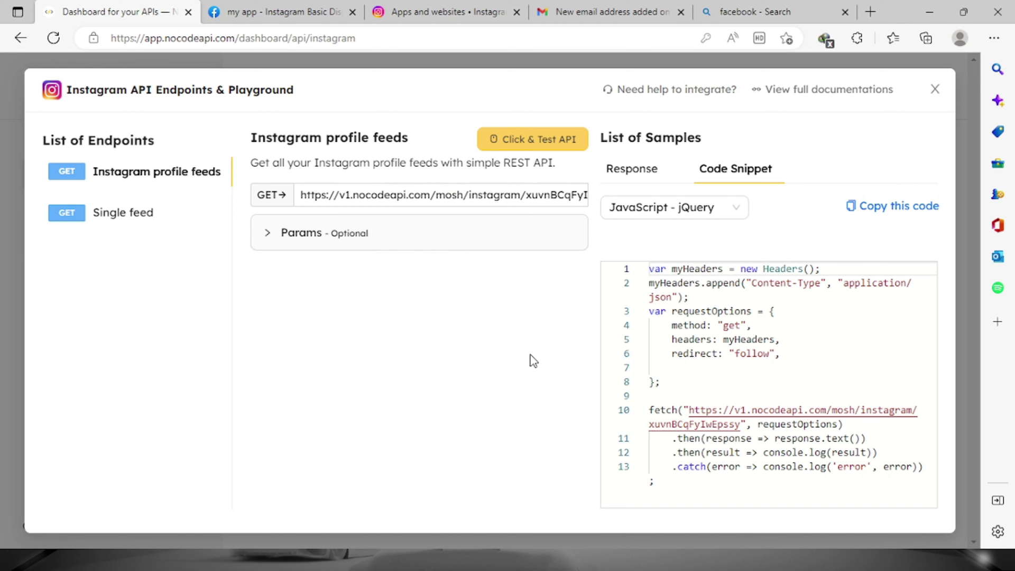